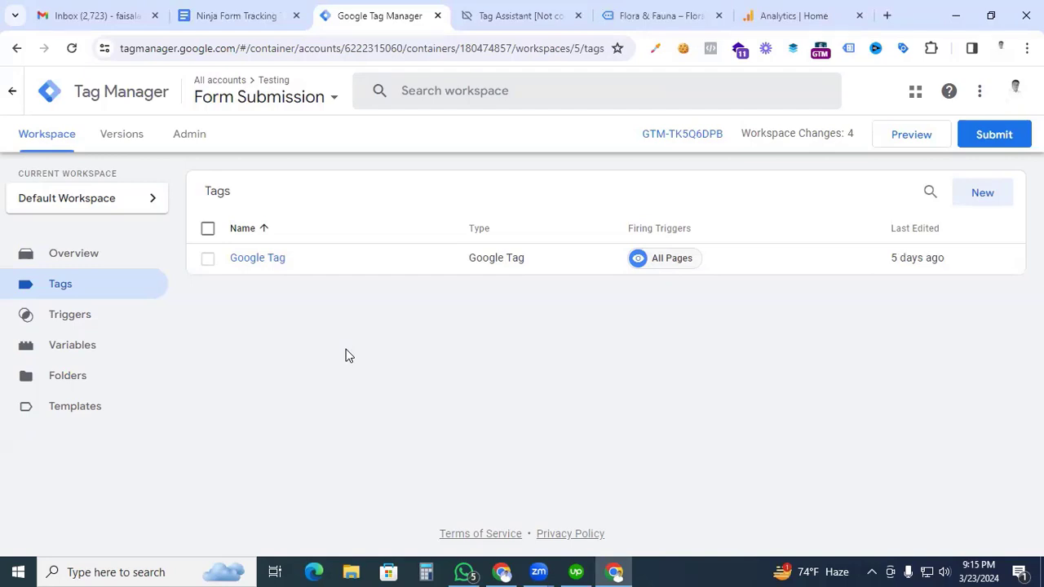
- Switch to the "Ninja Form Tracking Technique with GTM" document in Google Docs and copy the complete tracking script
key("ctrl+shift+Tab")
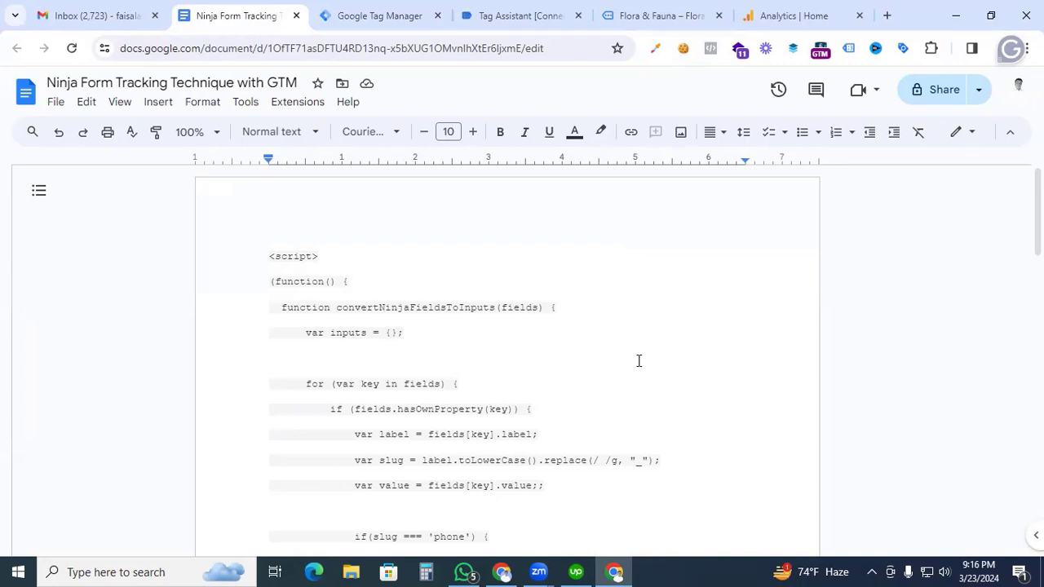
left_click(266, 256)
key("ctrl+shift+End")
- Return to Google Tag Manager and create a Custom HTML tag containing the copied Ninja Forms script
left_click(367, 25)
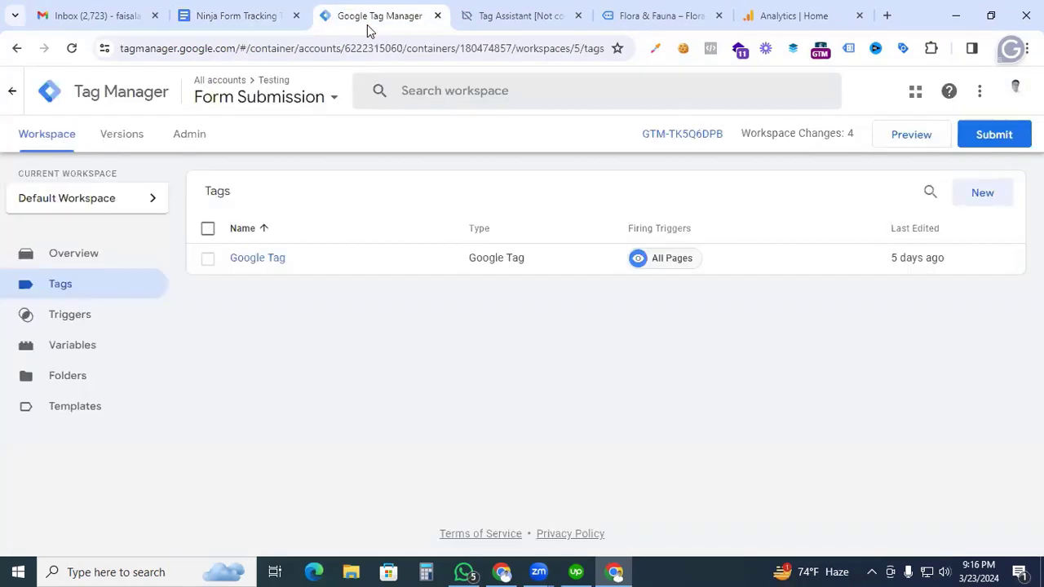
left_click(976, 193)
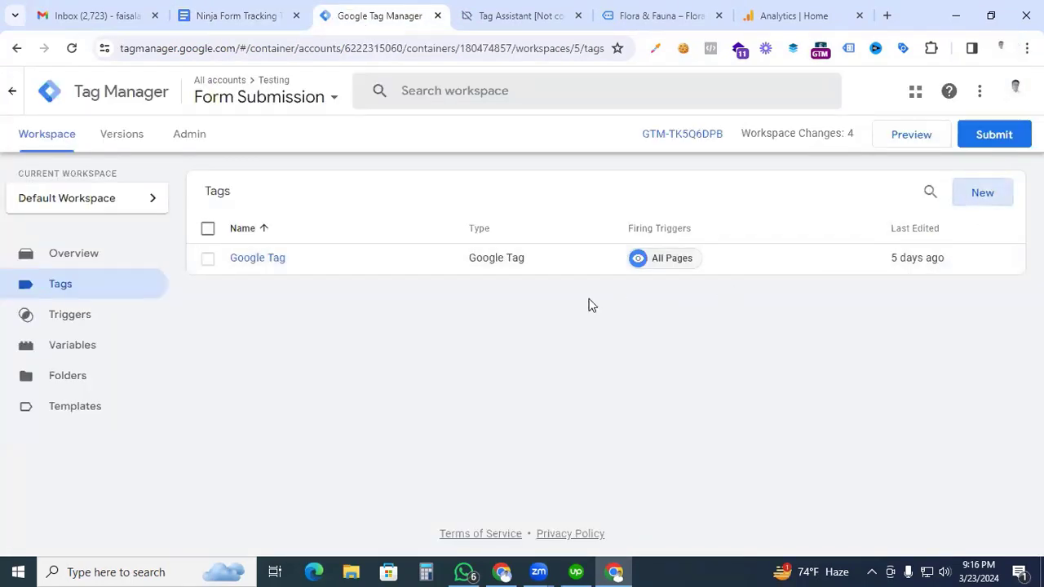
left_click(578, 251)
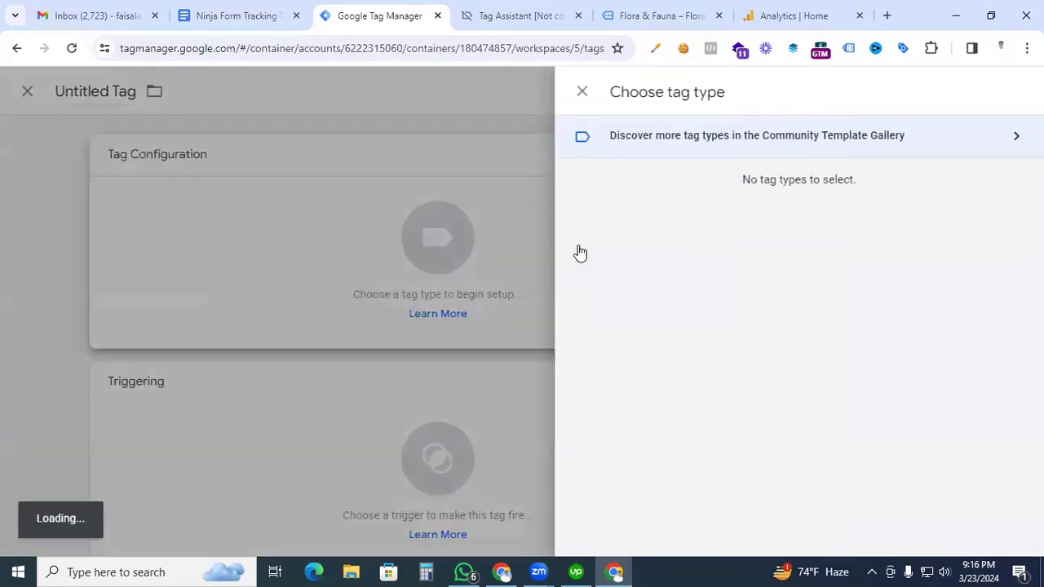
scroll(799, 332, "down", 2)
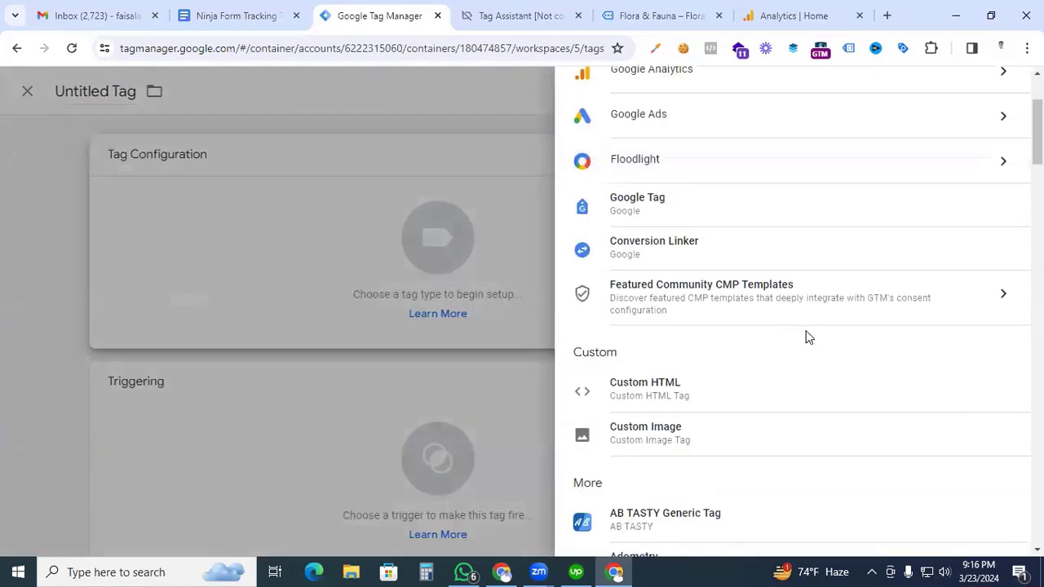
left_click(693, 405)
key("ctrl+v")
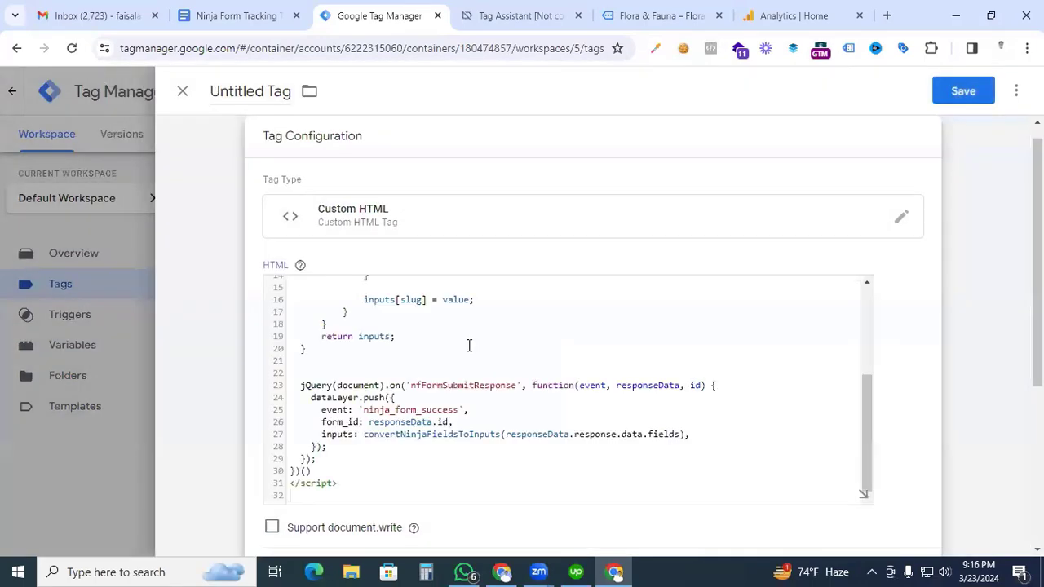
scroll(468, 345, "up", 5)
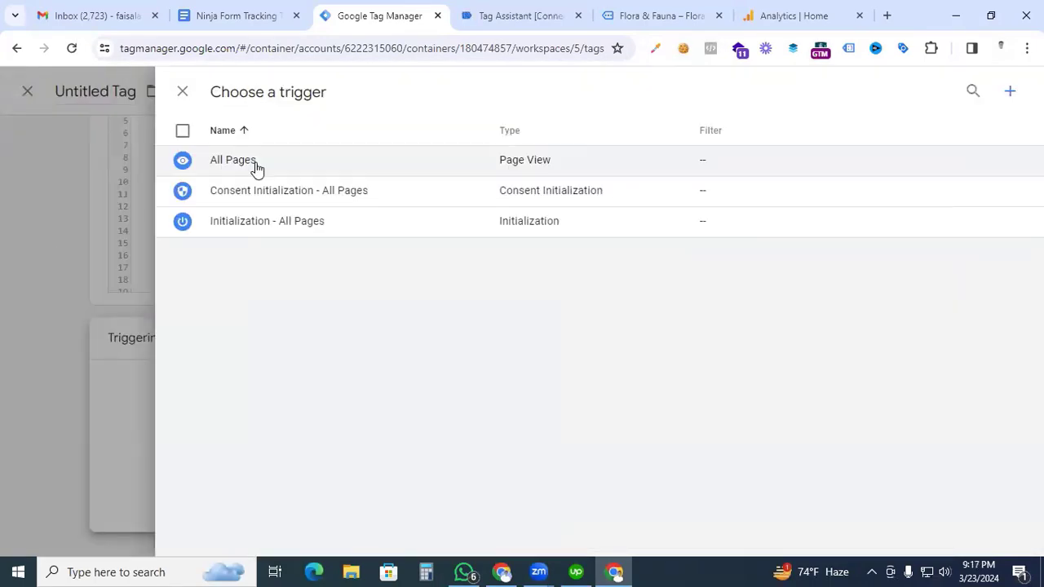
- Set the tag to fire on All Pages, name it "cHTML - Ninja Form" and save it
left_click(255, 166)
double_click(250, 90)
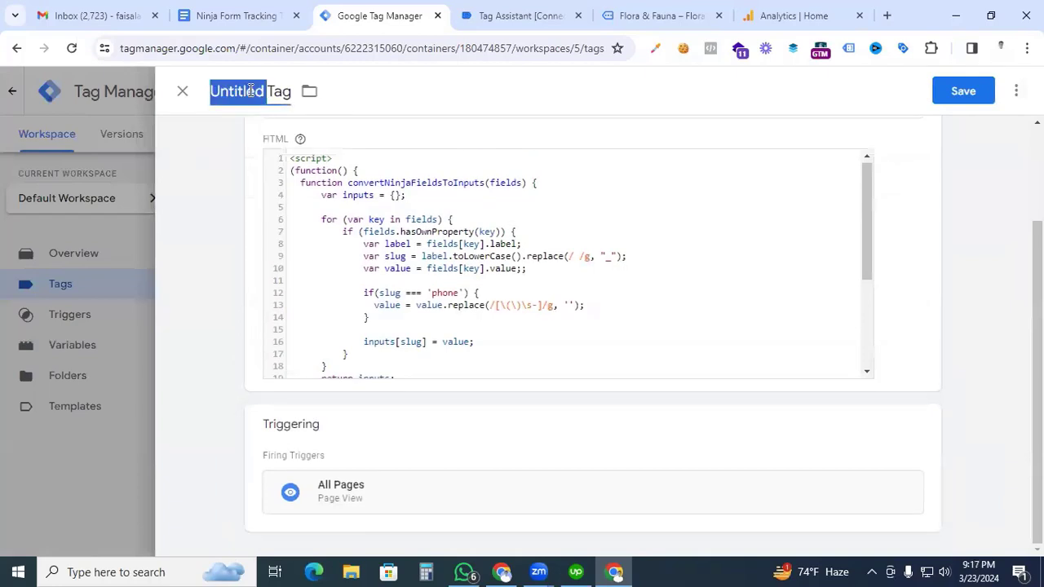
triple_click(250, 90)
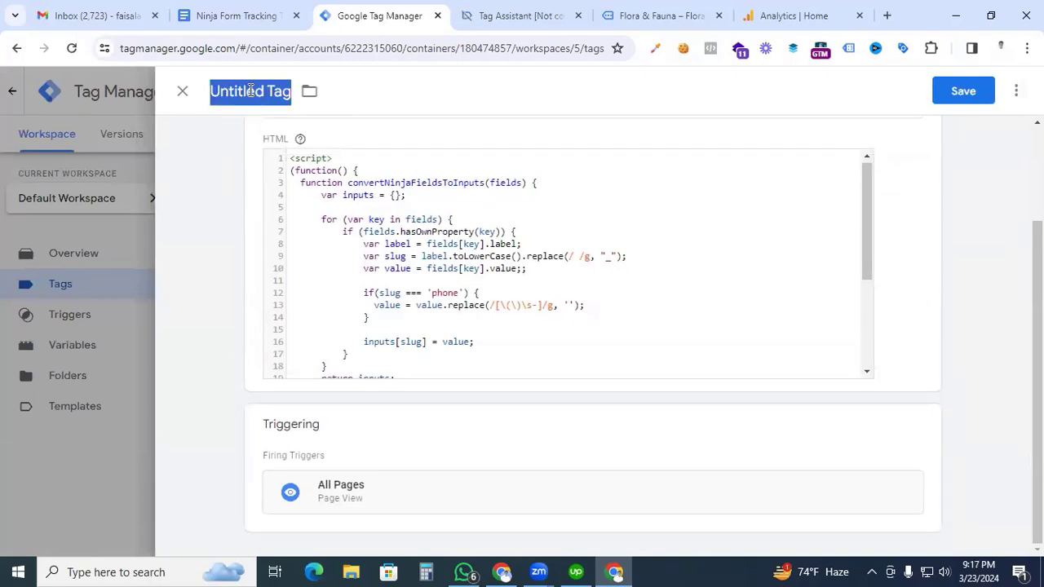
type("cHT")
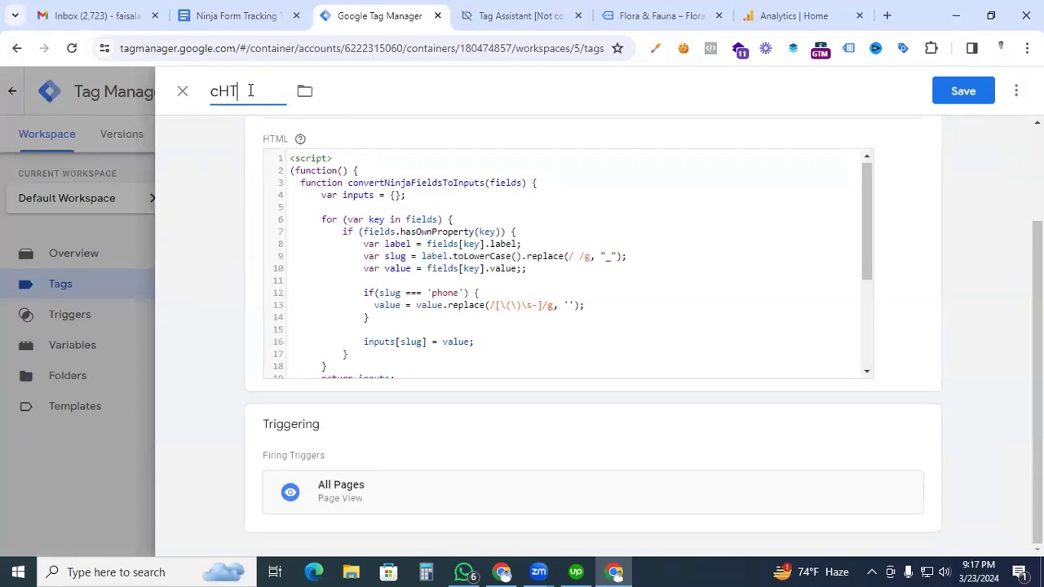
type("ML - Ninja For")
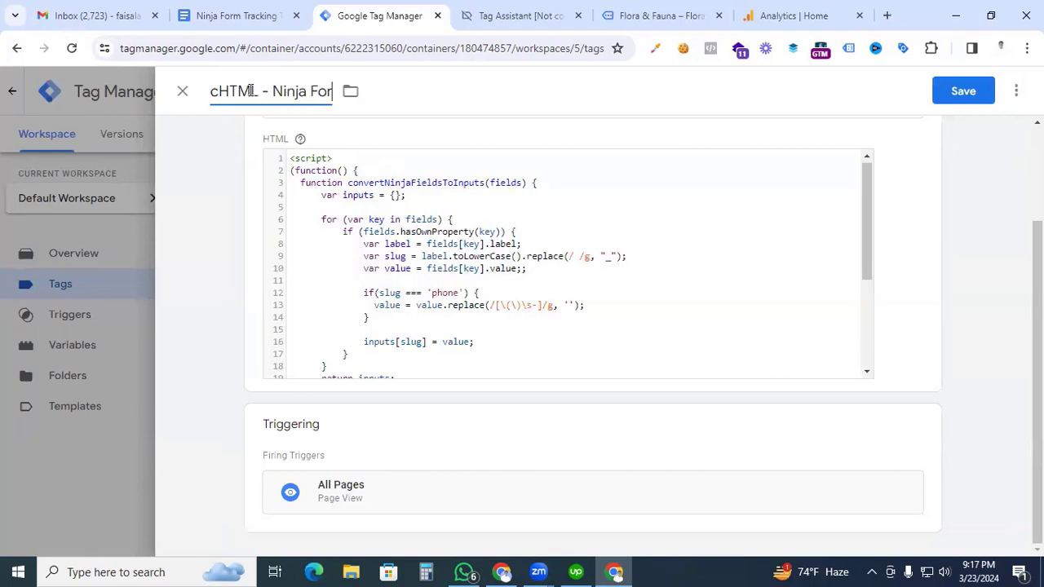
type("m")
left_click(964, 90)
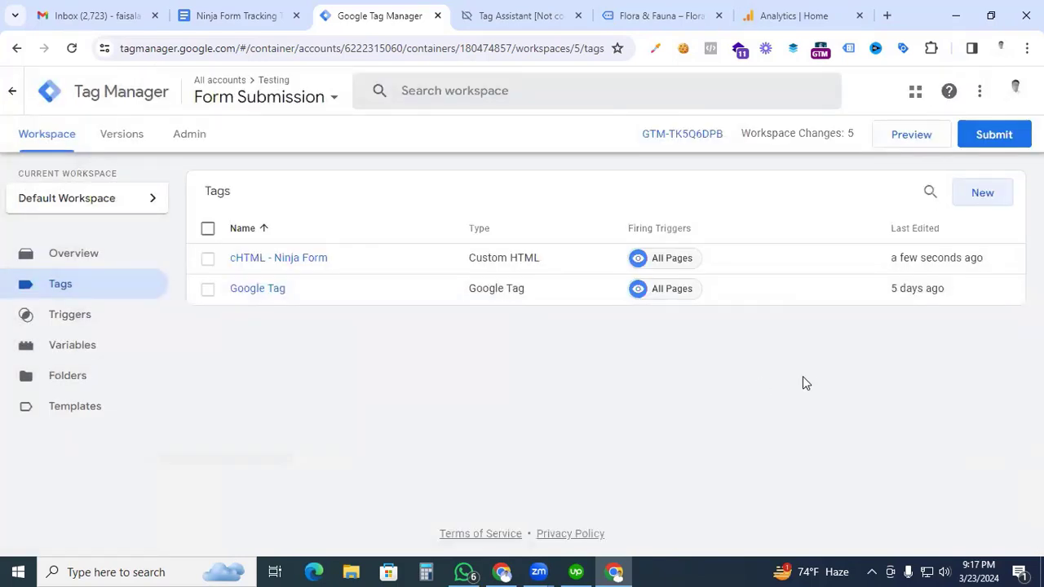
- Start previewing the container with Tag Assistant and open the Form Tracking page on the connected Greenstore site
left_click(897, 135)
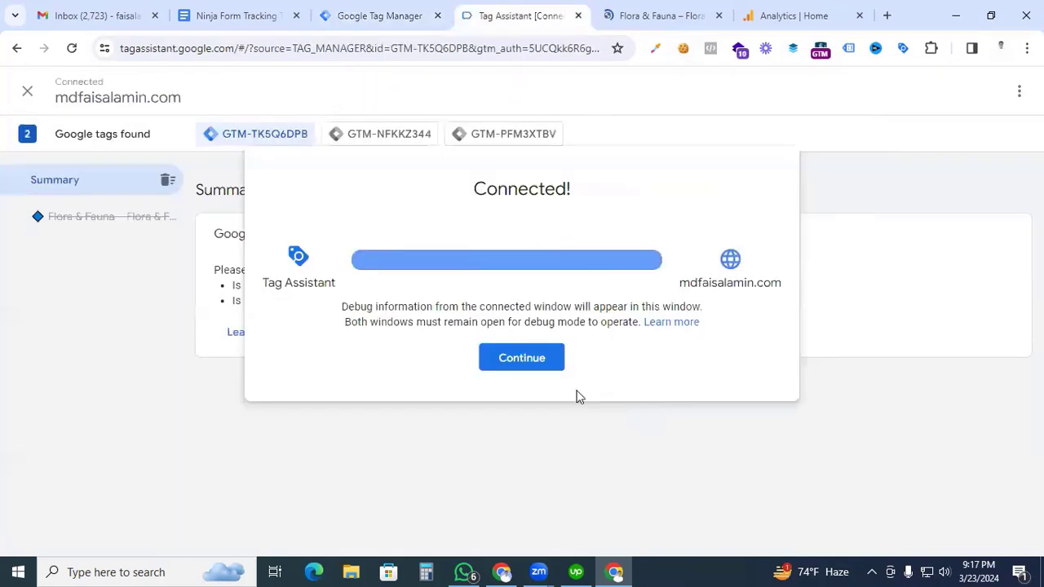
left_click(495, 359)
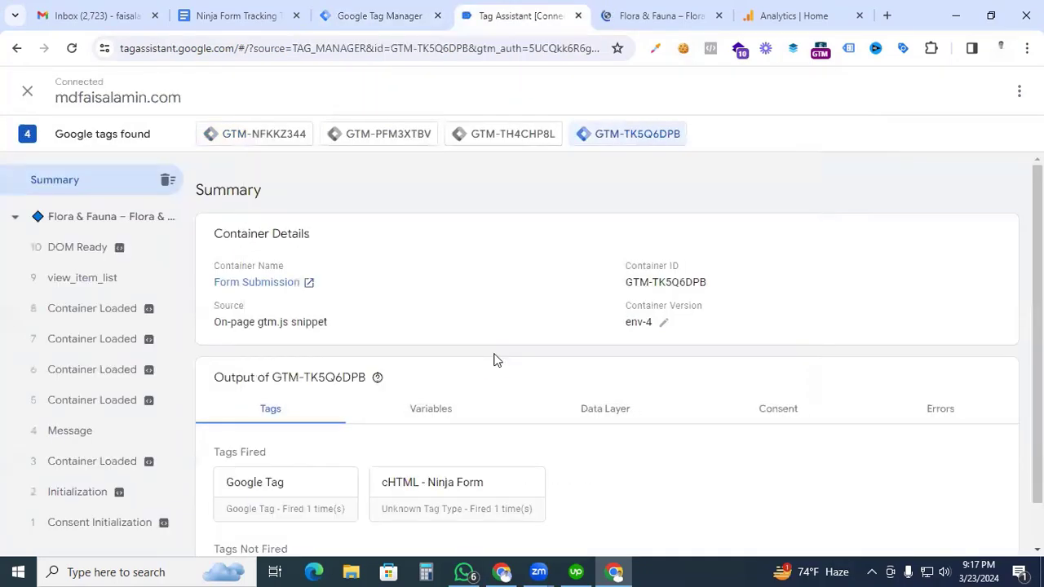
left_click(640, 17)
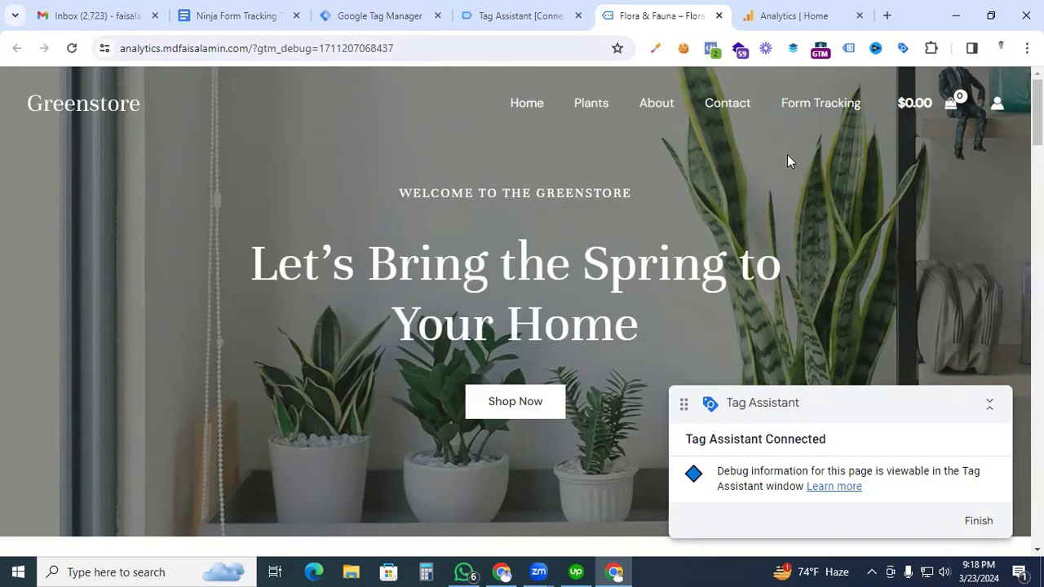
left_click(813, 106)
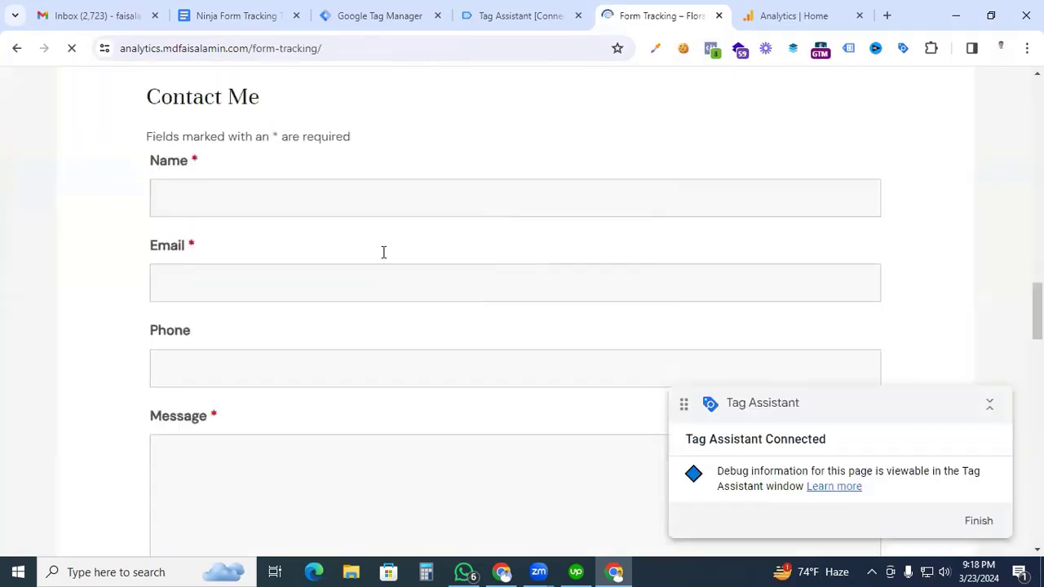
- Fill in the Contact Me form with name, email, phone and the message "this is test message", and submit it
left_click(298, 196)
left_click(325, 453)
type("this is")
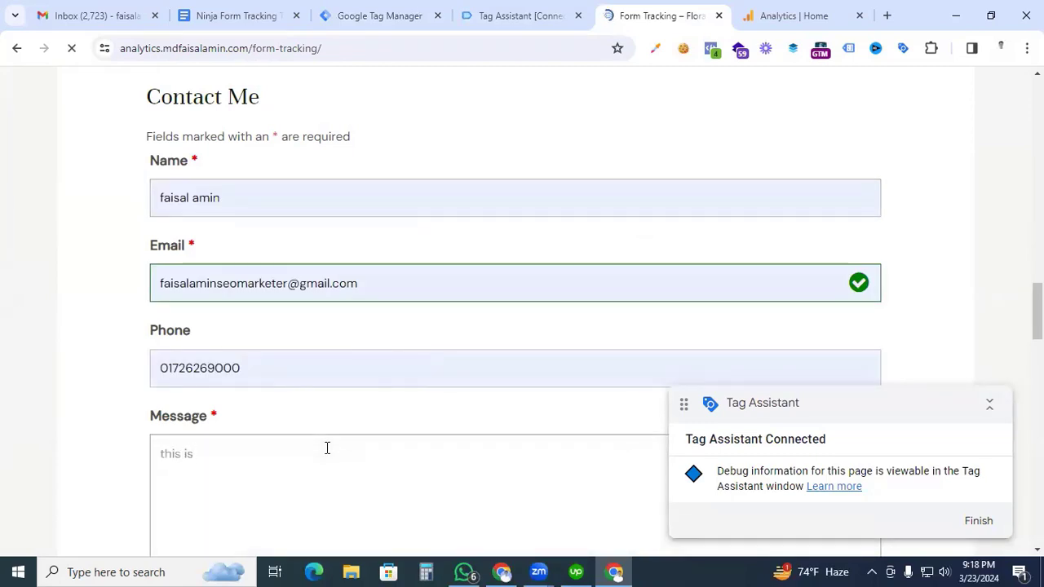
type(" test message")
scroll(306, 447, "down", 2)
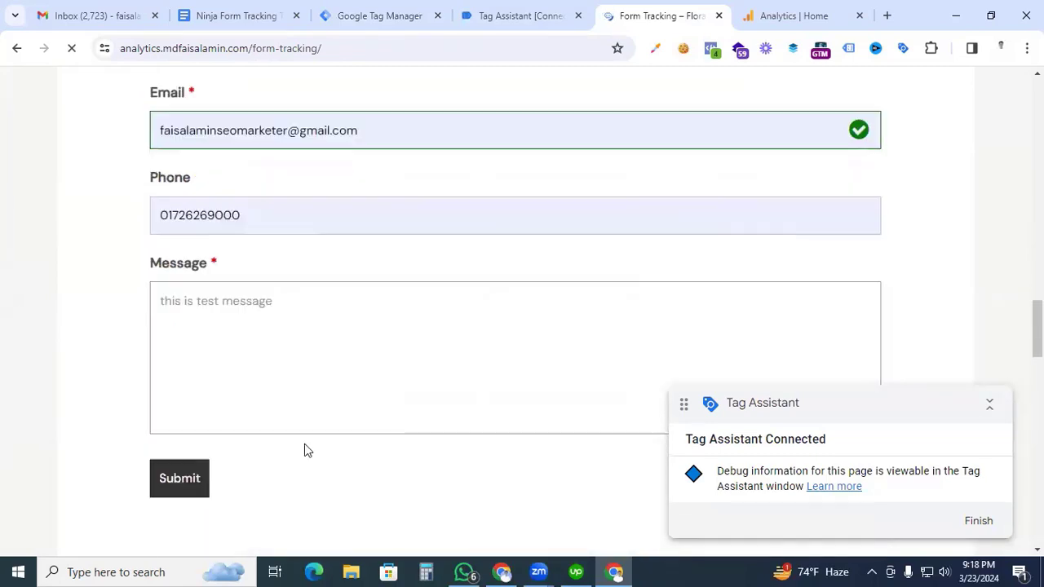
left_click(194, 493)
- In Tag Assistant, examine the ninja_form_success event's data layer push, including its form_id and input fields
left_click(514, 15)
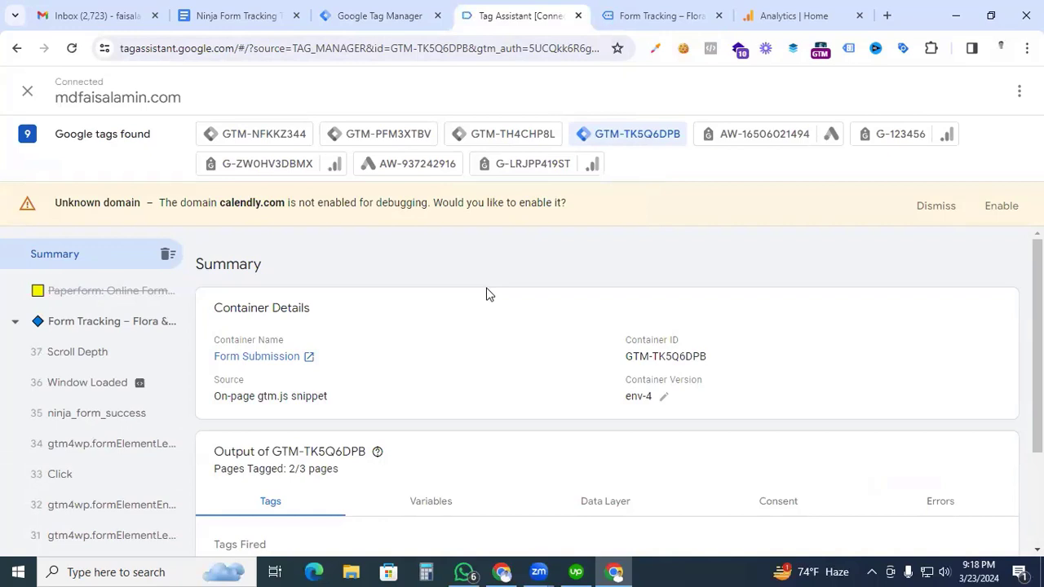
left_click(86, 419)
left_click(837, 358)
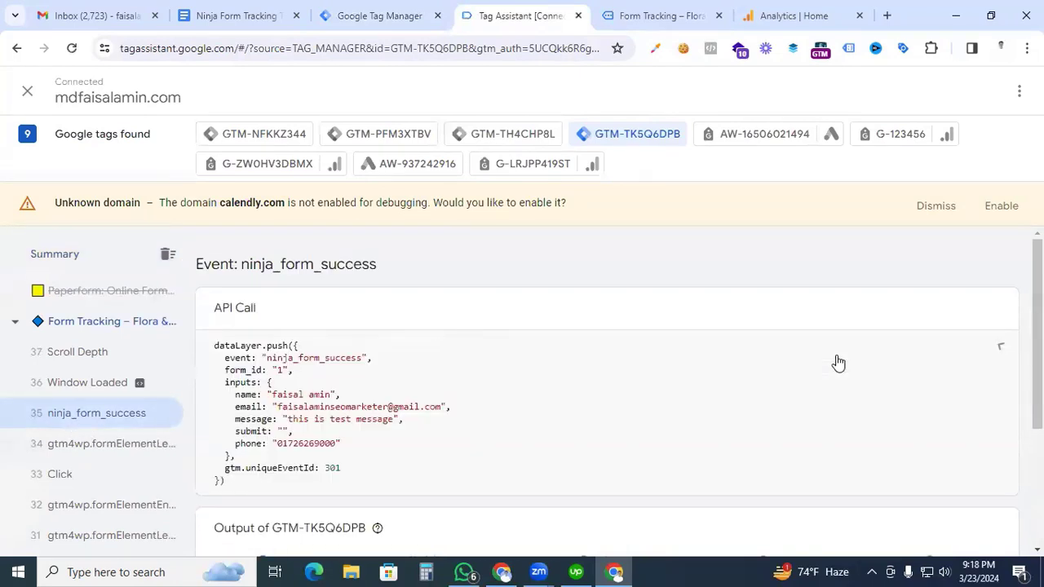
scroll(674, 400, "down", 1)
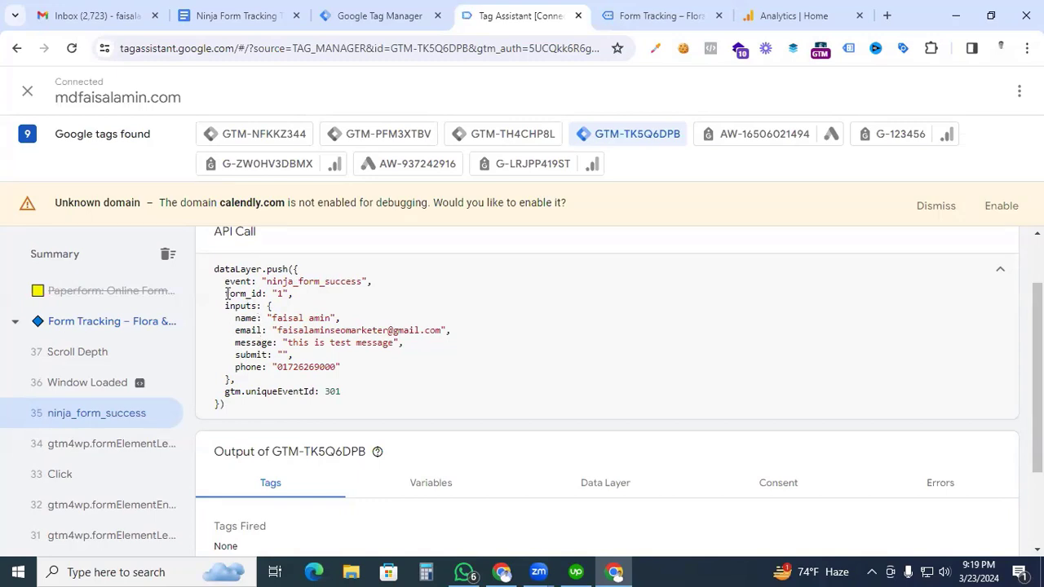
left_click_drag(225, 294, 243, 293)
left_click(249, 318)
- Return to Google Tag Manager and start a new tag of type Google Analytics: GA4 Event
left_click(363, 16)
left_click(981, 193)
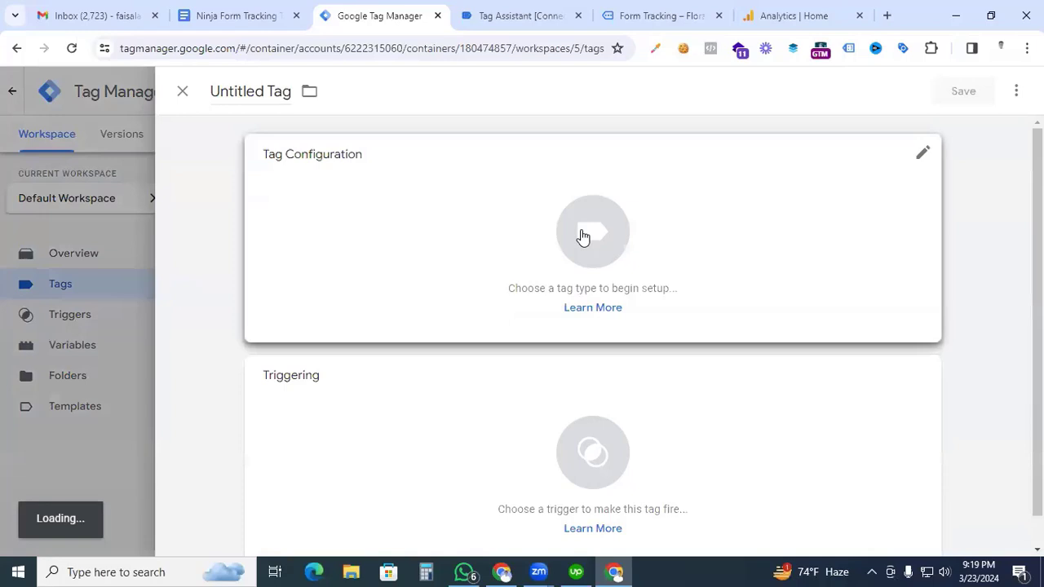
left_click(582, 236)
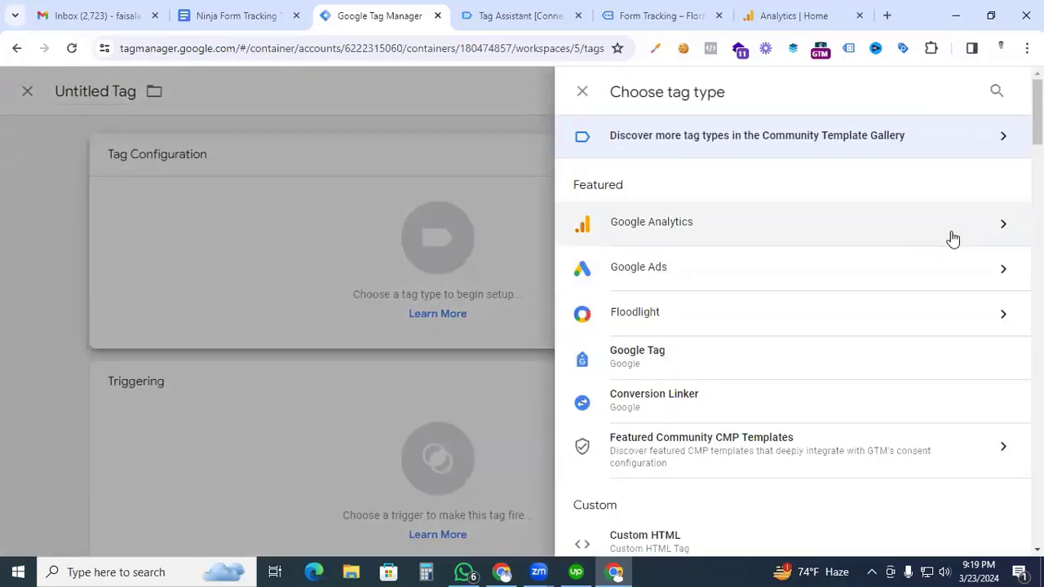
left_click(952, 238)
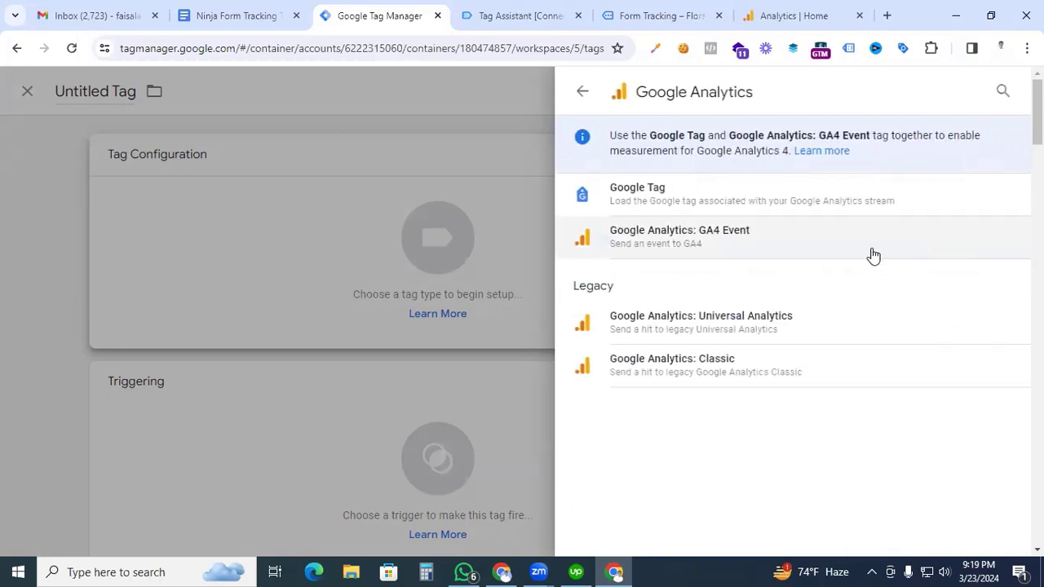
left_click(671, 249)
- Copy the measurement ID from the Form Submission Test property's web data stream in Google Analytics and paste it into the GA4 event tag
left_click(388, 302)
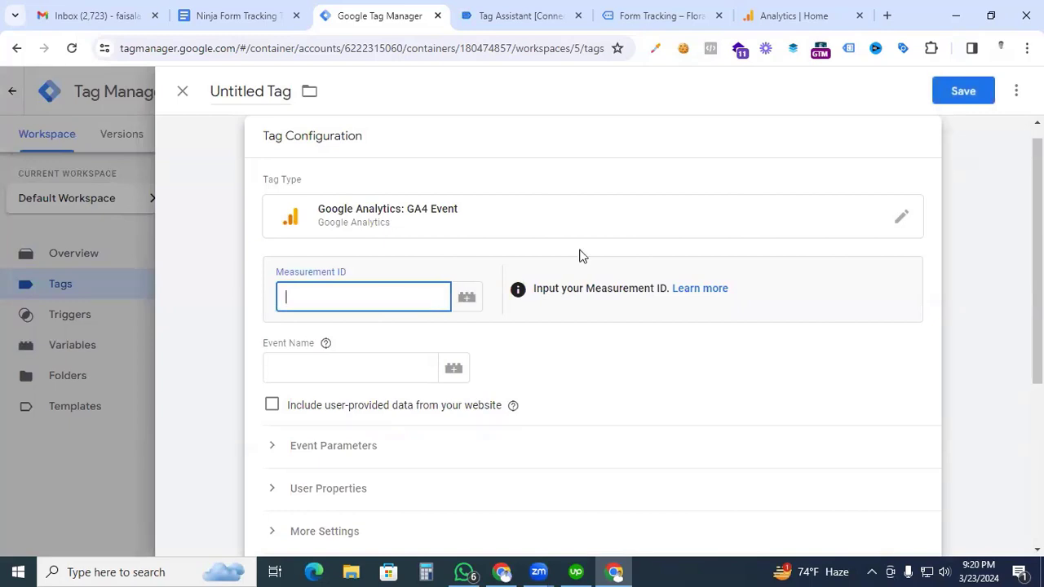
left_click(781, 16)
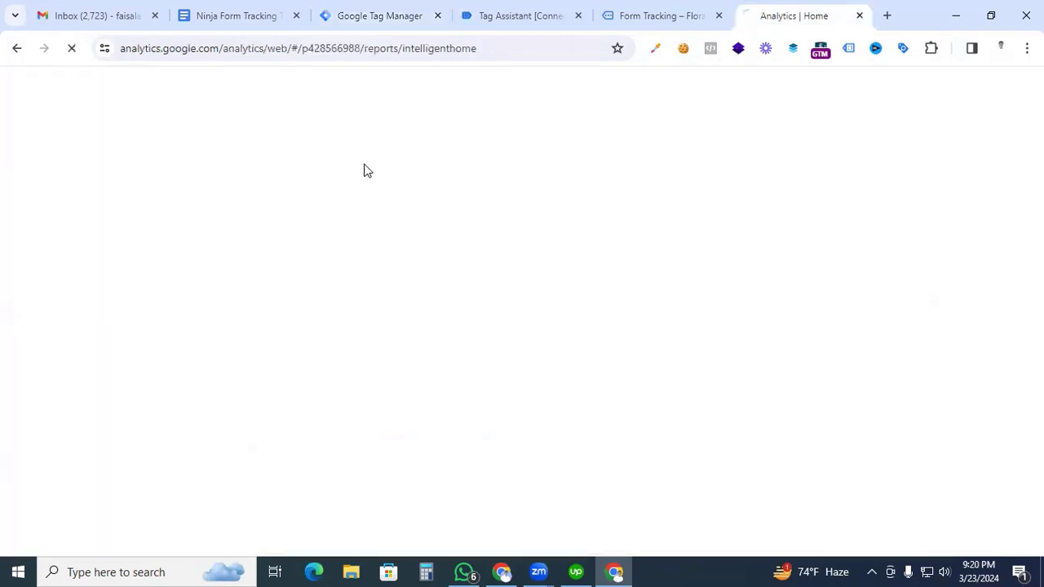
left_click(47, 534)
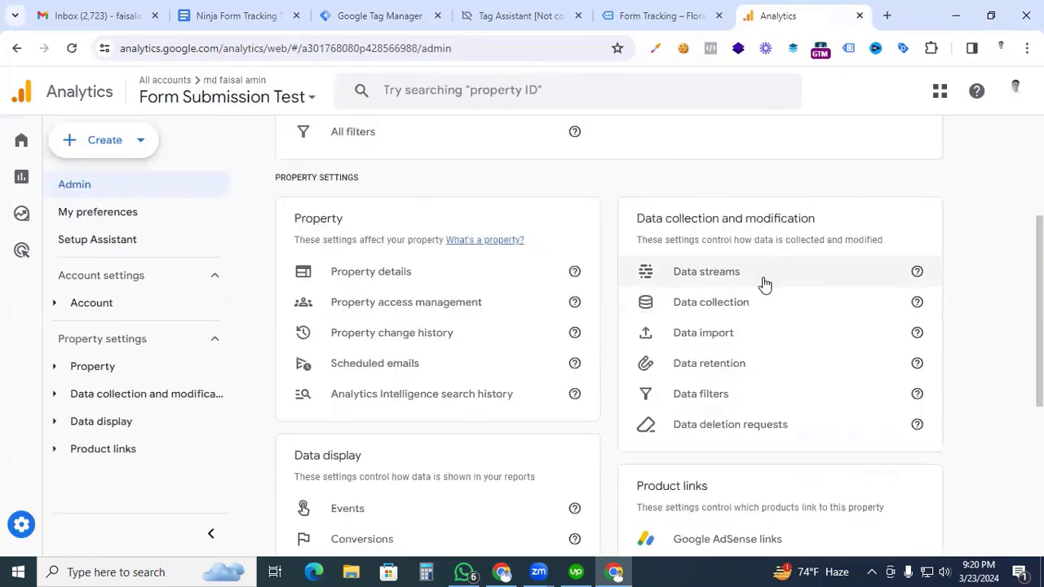
left_click(718, 274)
left_click(977, 239)
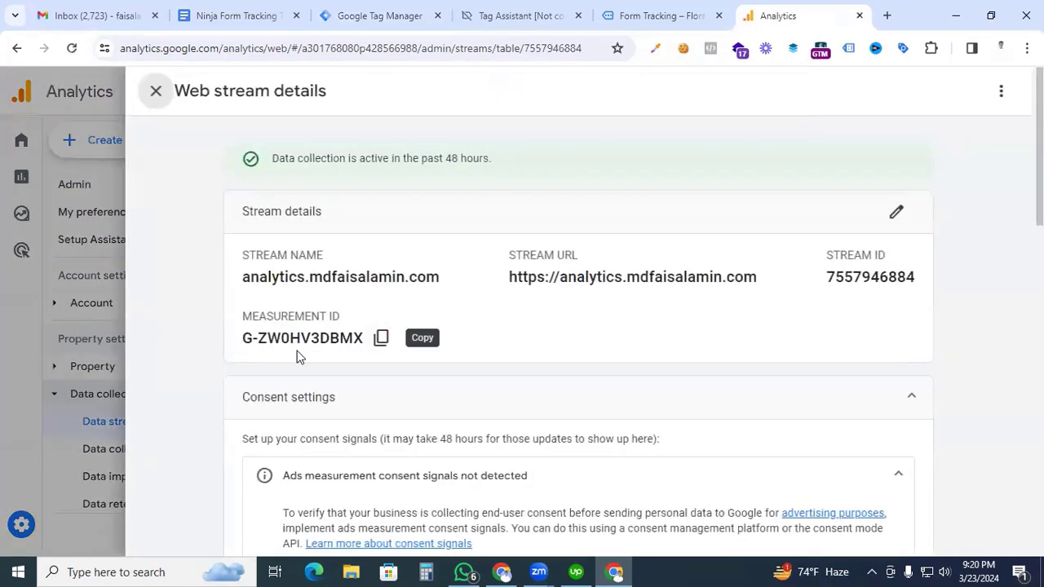
left_click(382, 339)
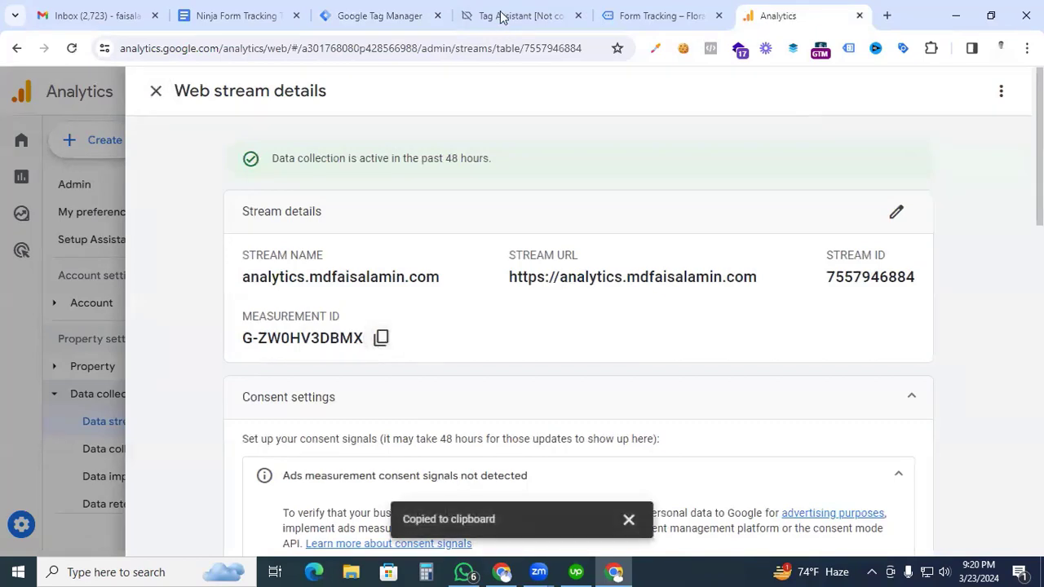
left_click(367, 16)
key("ctrl+v")
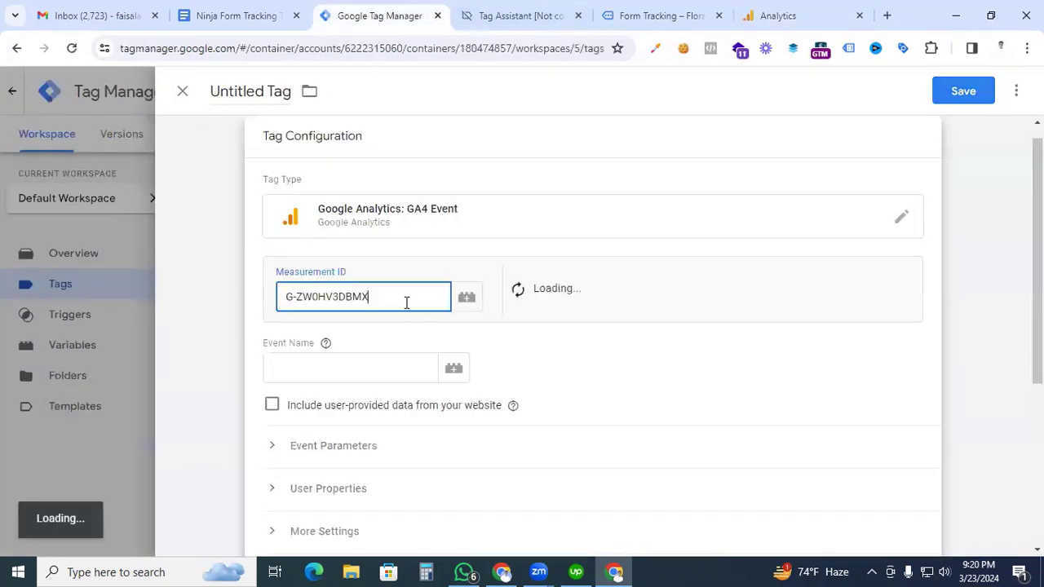
- Set the GA4 tag's event name to "ninja_form_submission"
left_click(400, 368)
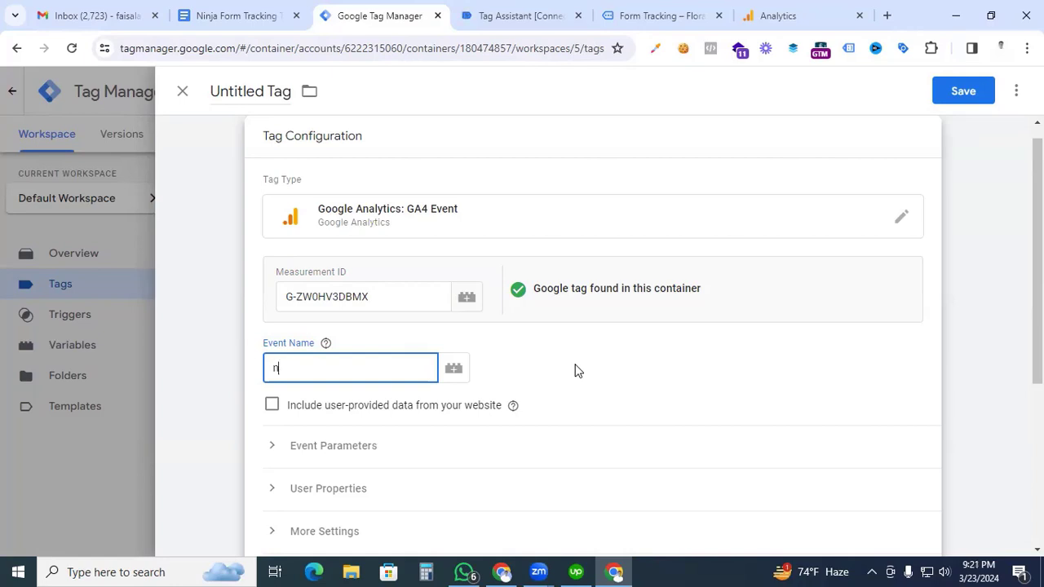
type("inja_form_s")
type("ubm")
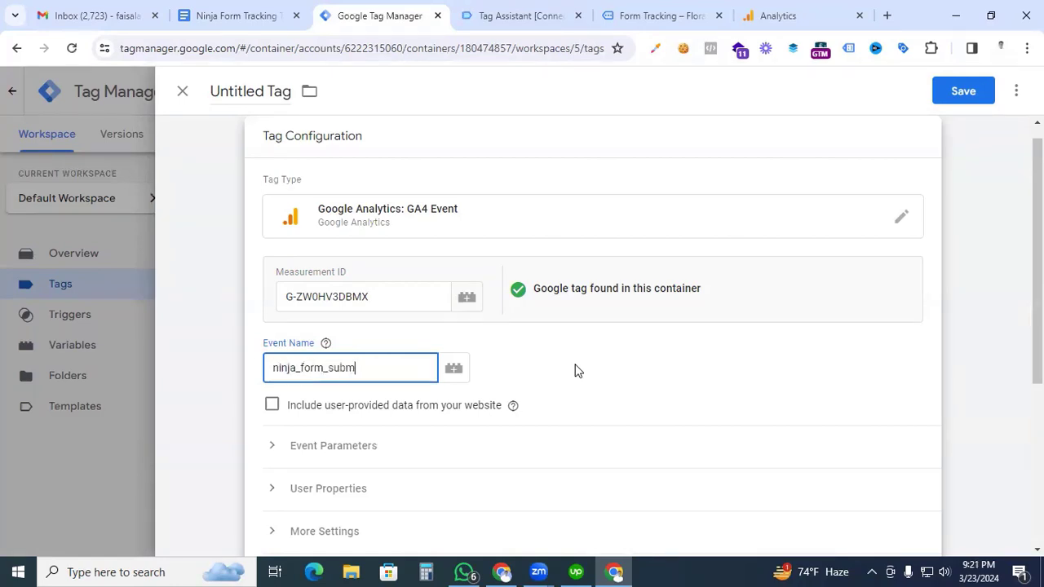
type("ission")
- Add an event parameter named "form_id" to the GA4 event tag, checking the field name in Tag Assistant's data layer push
scroll(531, 384, "down", 1)
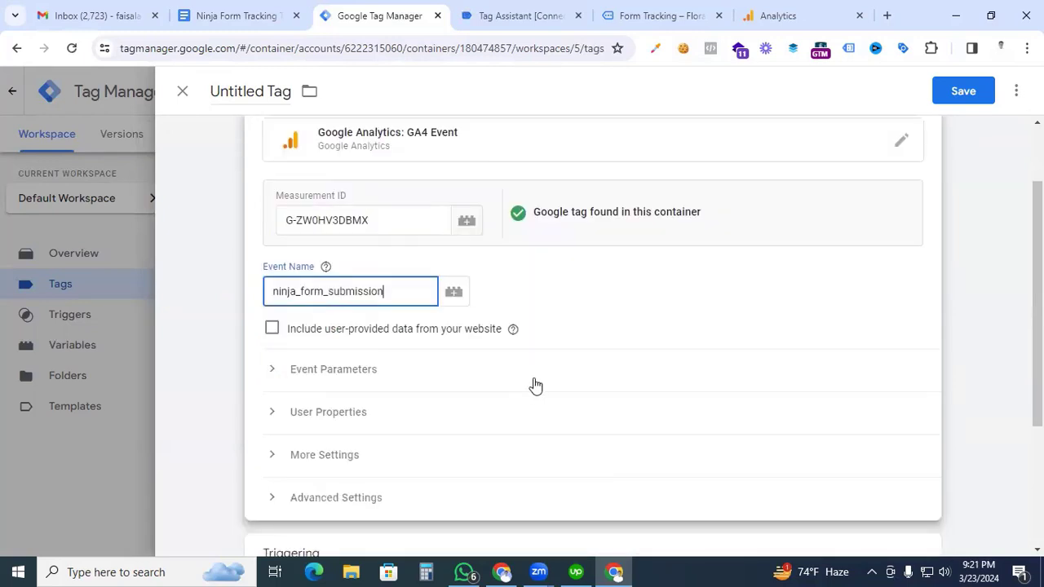
left_click(265, 383)
scroll(268, 387, "down", 2)
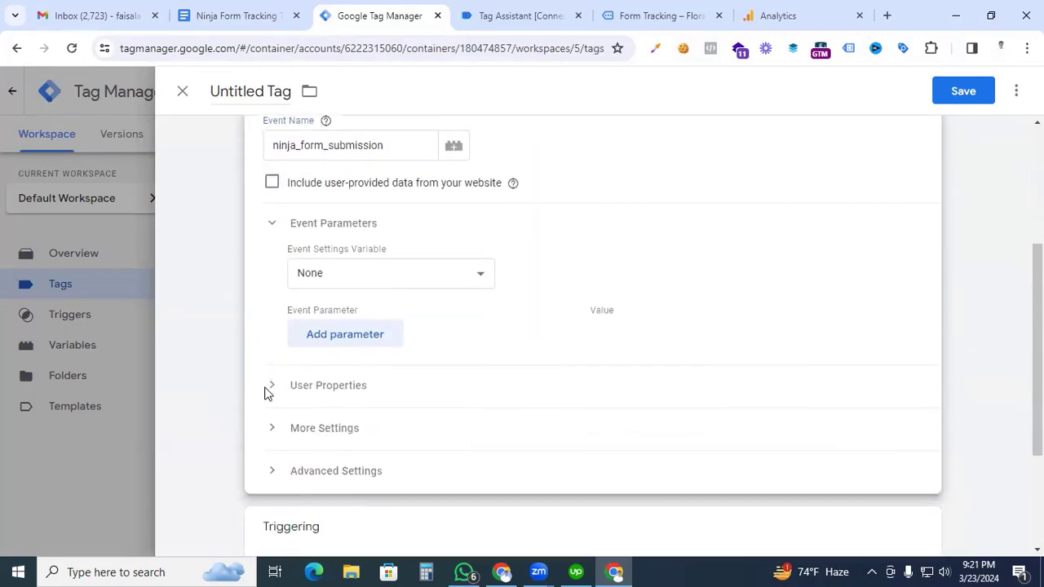
left_click(338, 329)
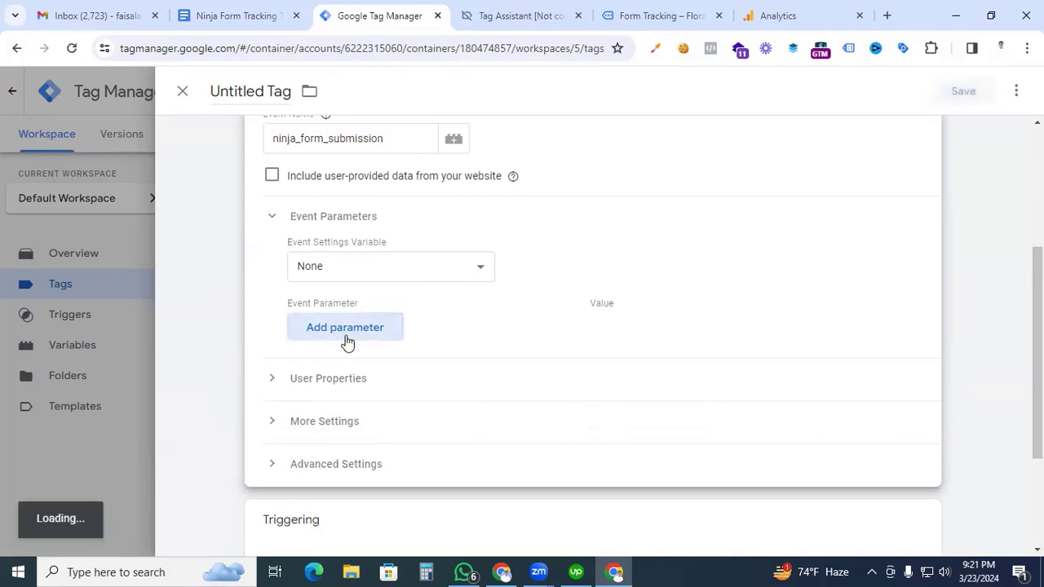
left_click(540, 20)
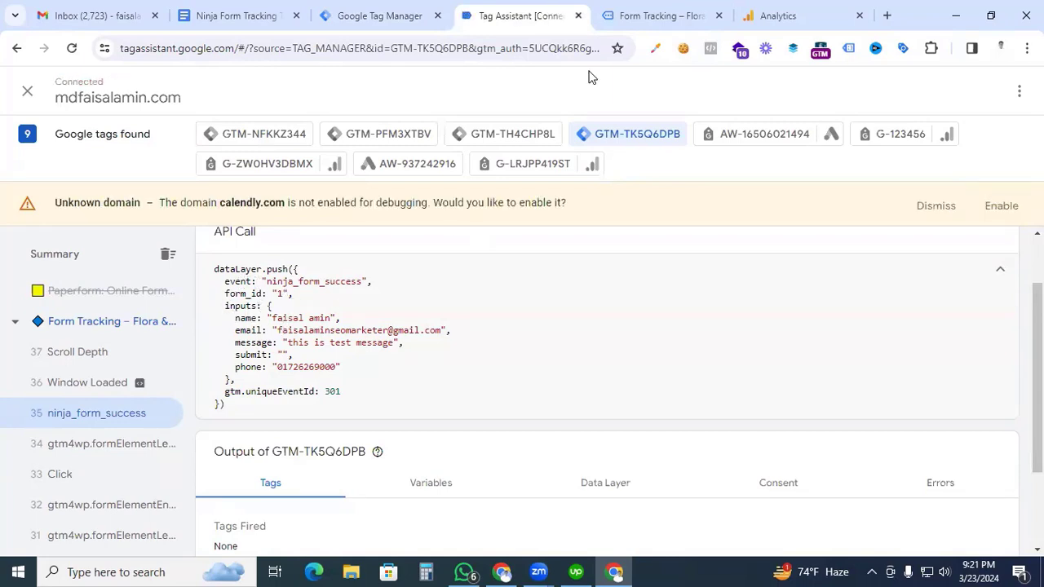
left_click(373, 16)
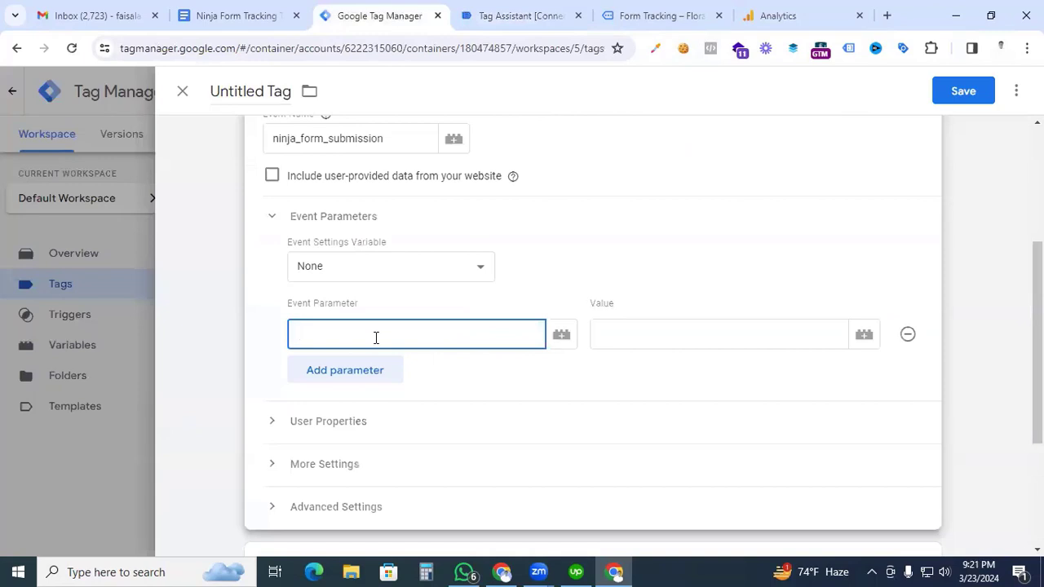
type("form_id")
- Create a new variable of type Data Layer Variable for the form_id parameter's value
left_click(864, 338)
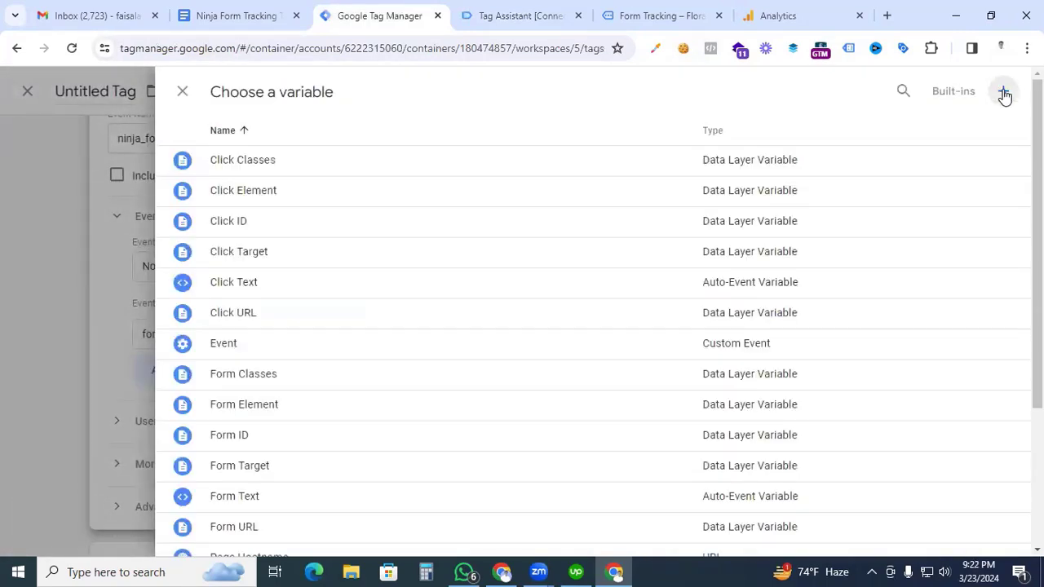
left_click(1004, 93)
left_click(607, 247)
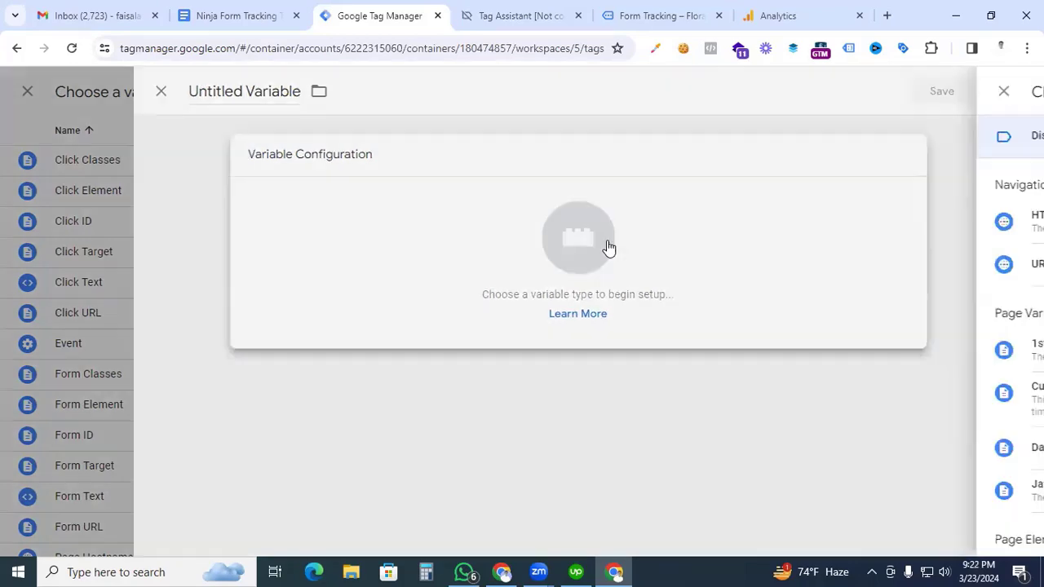
scroll(718, 331, "down", 2)
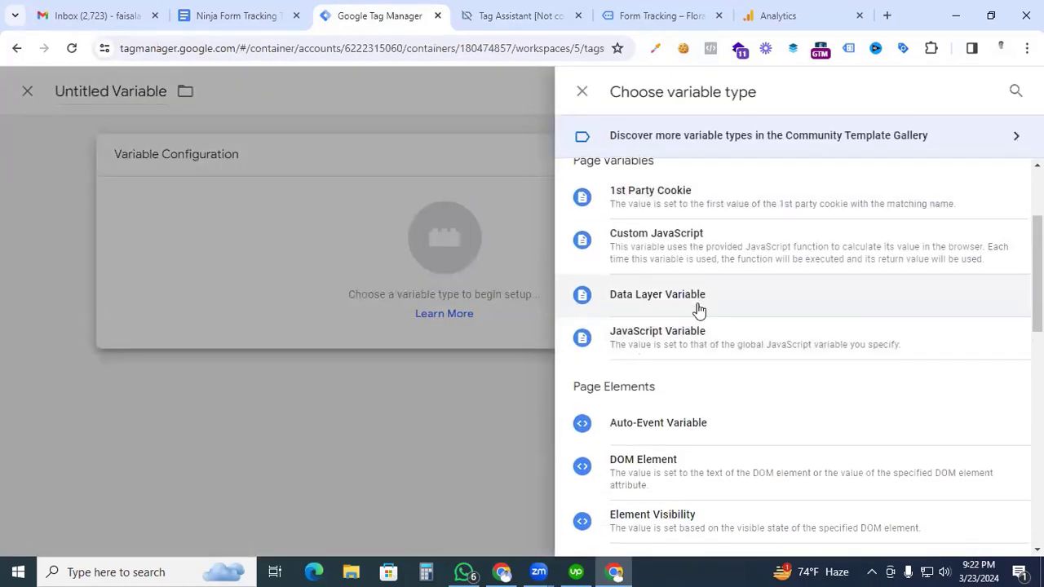
left_click(699, 310)
- Copy the form_id key from the data layer push in Tag Assistant and paste it as the variable's data layer variable name
left_click(298, 310)
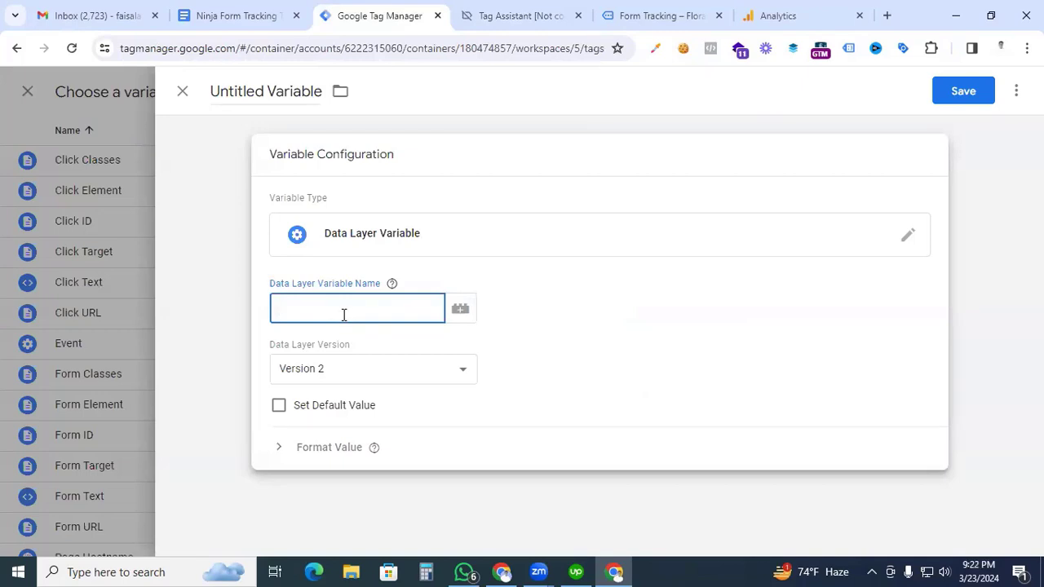
left_click(531, 17)
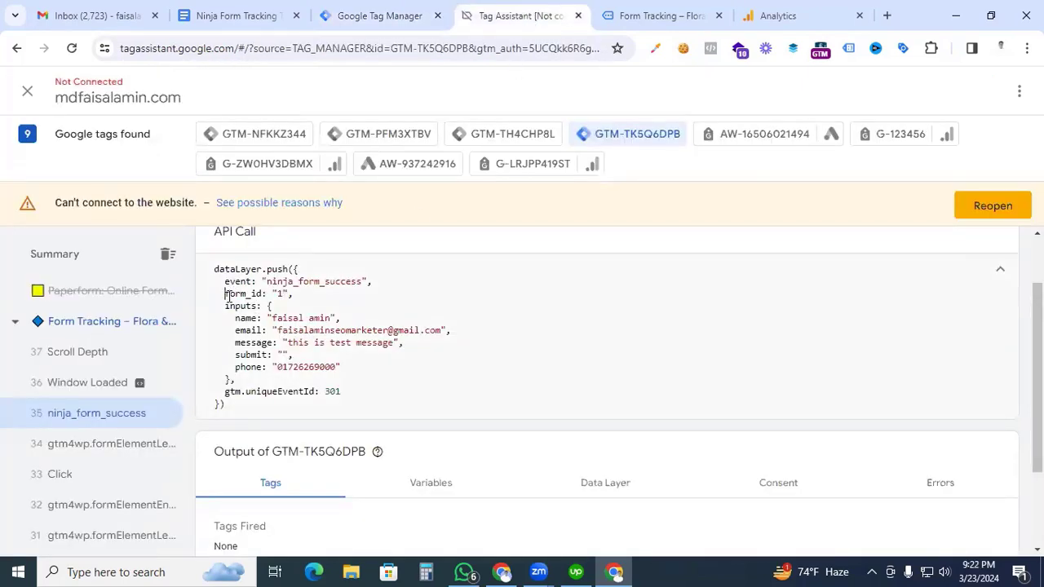
left_click_drag(225, 293, 259, 297)
left_click(347, 16)
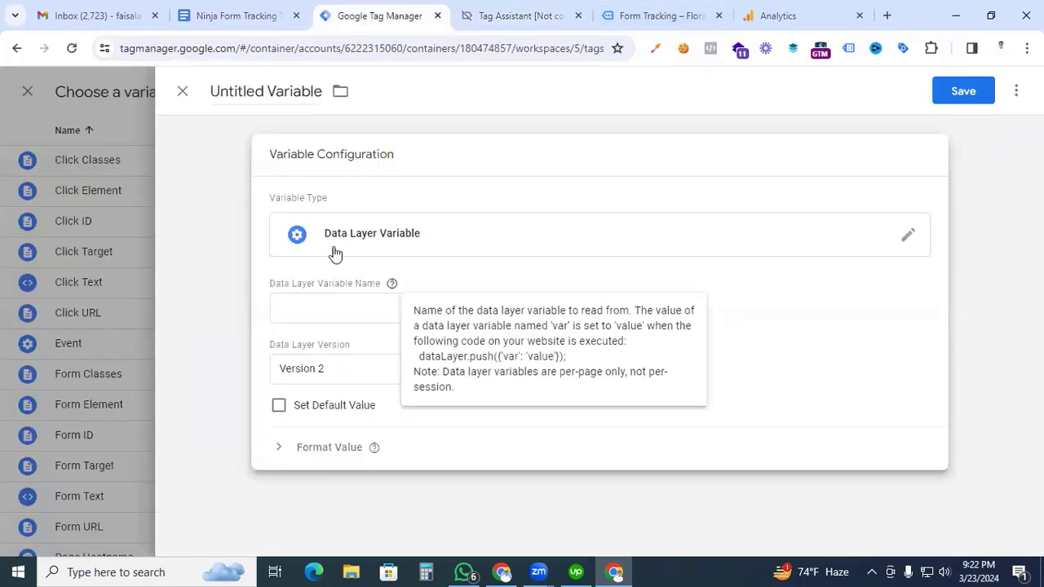
left_click(333, 308)
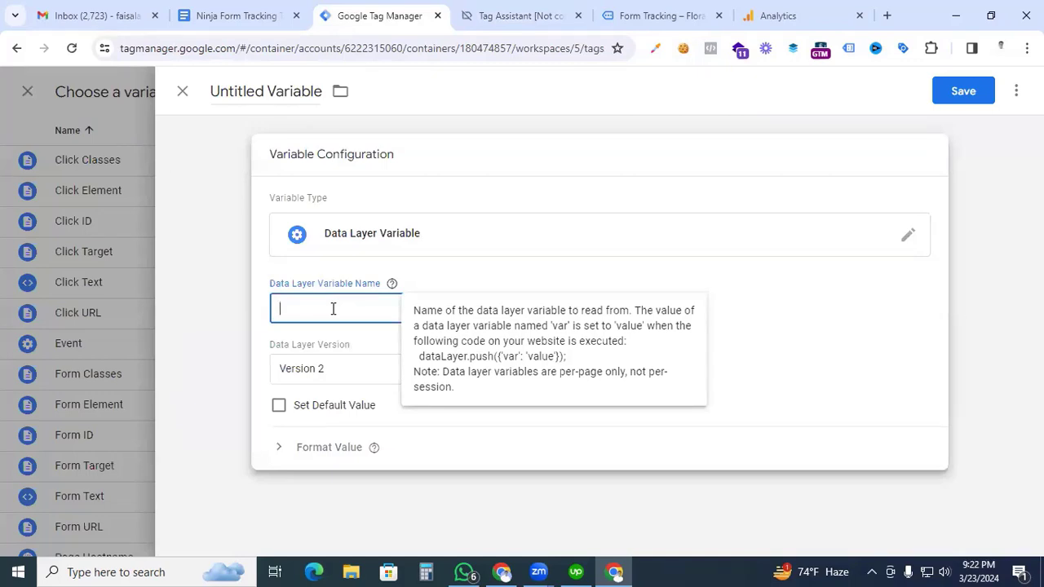
key("ctrl+v")
- Name the variable "dlv form id" and save it as the form_id parameter's value
left_click(255, 89)
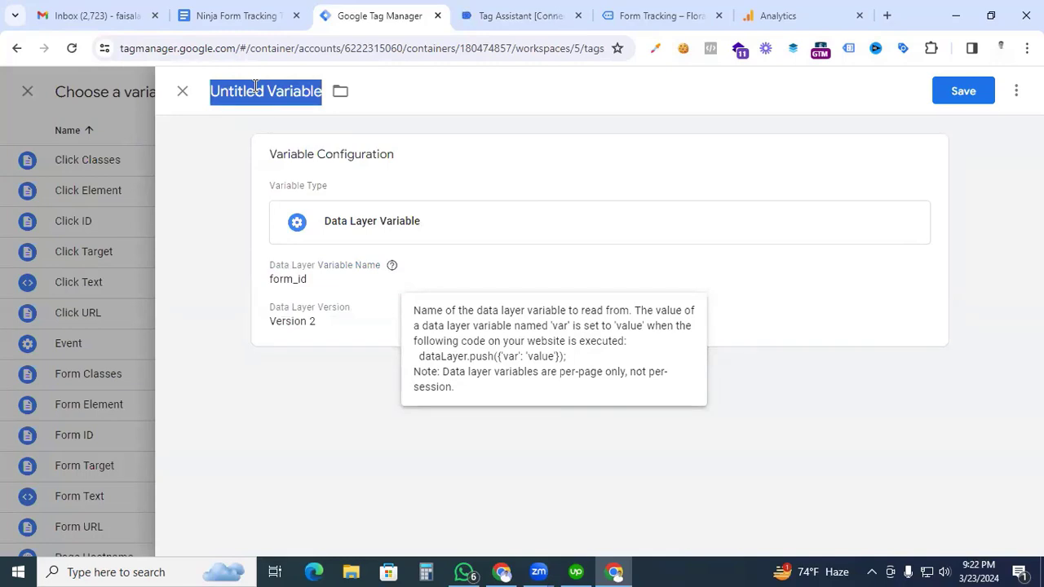
type("dlv")
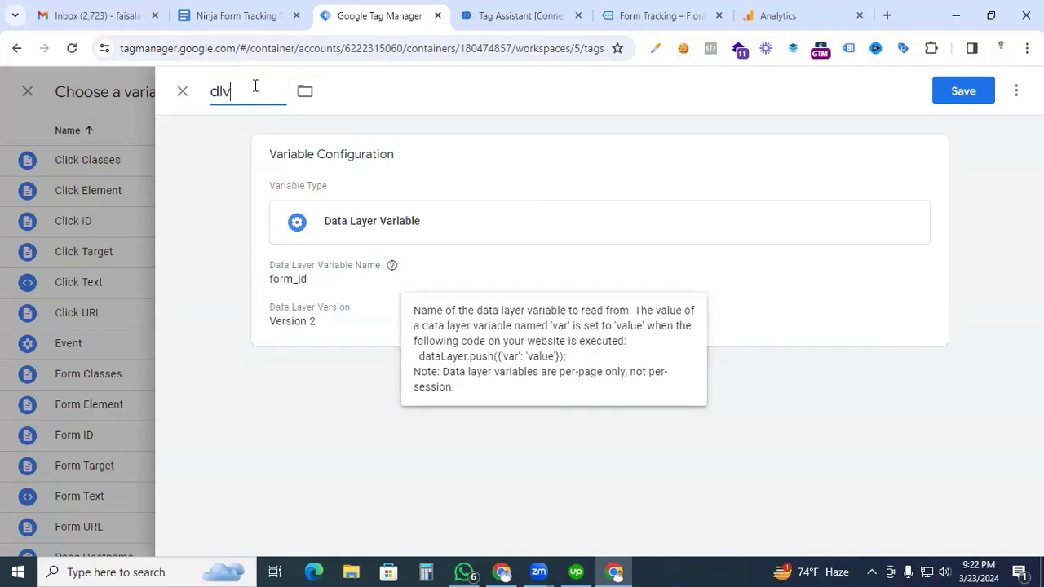
type(" form id")
left_click(963, 91)
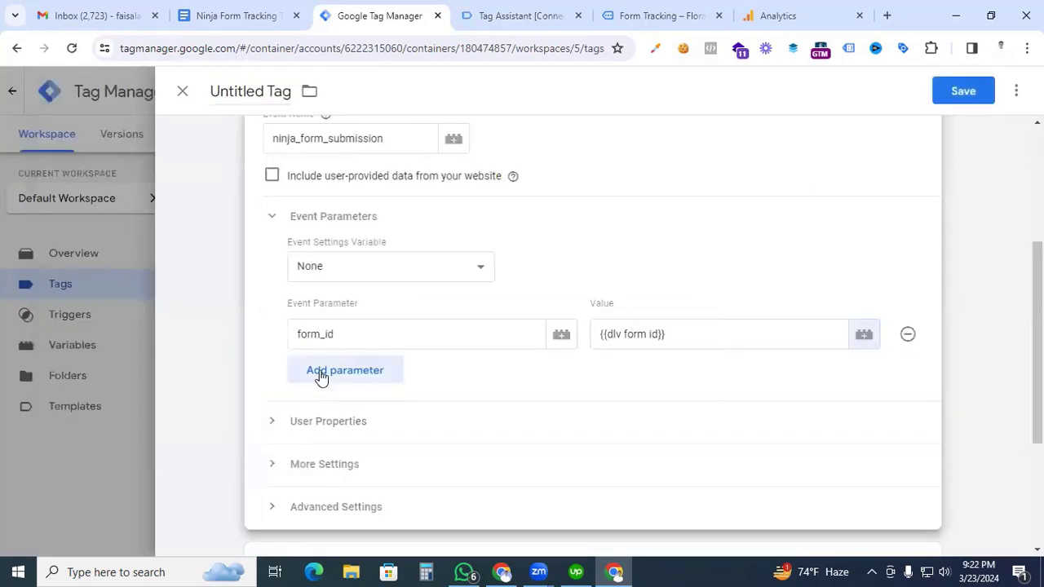
- Add a second event parameter named "input_name", checking the input fields in Tag Assistant
left_click(321, 373)
left_click(534, 22)
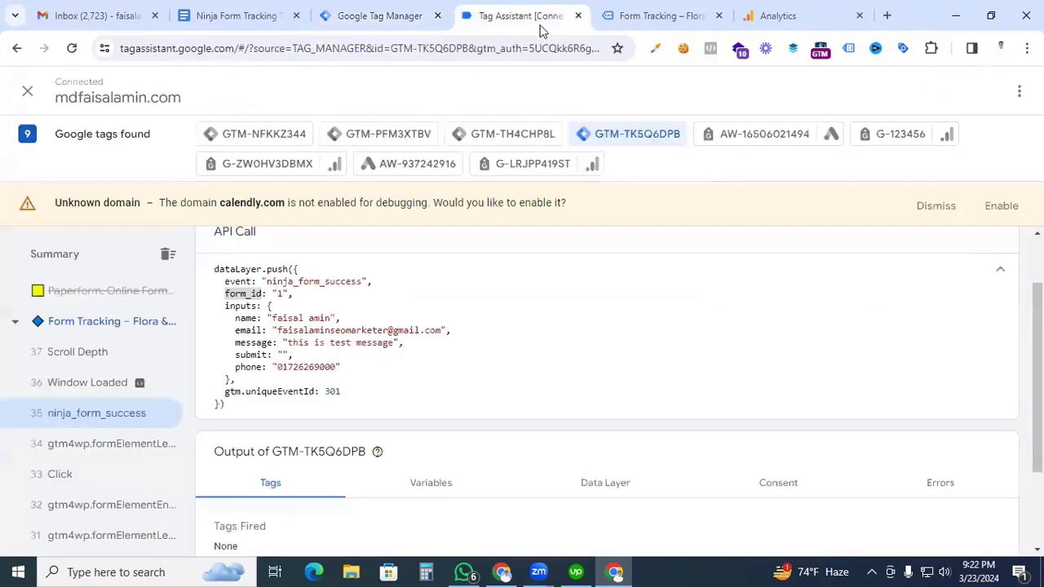
key("ctrl+shift+Tab")
type("input")
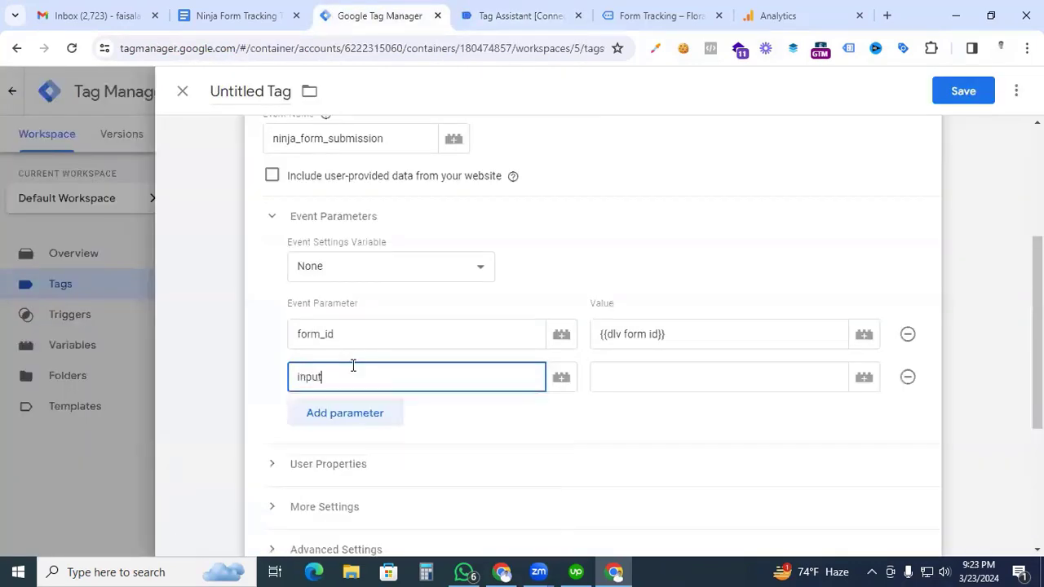
type("_name")
- Create a new variable of type Data Layer Variable for the input_name parameter's value
left_click(637, 375)
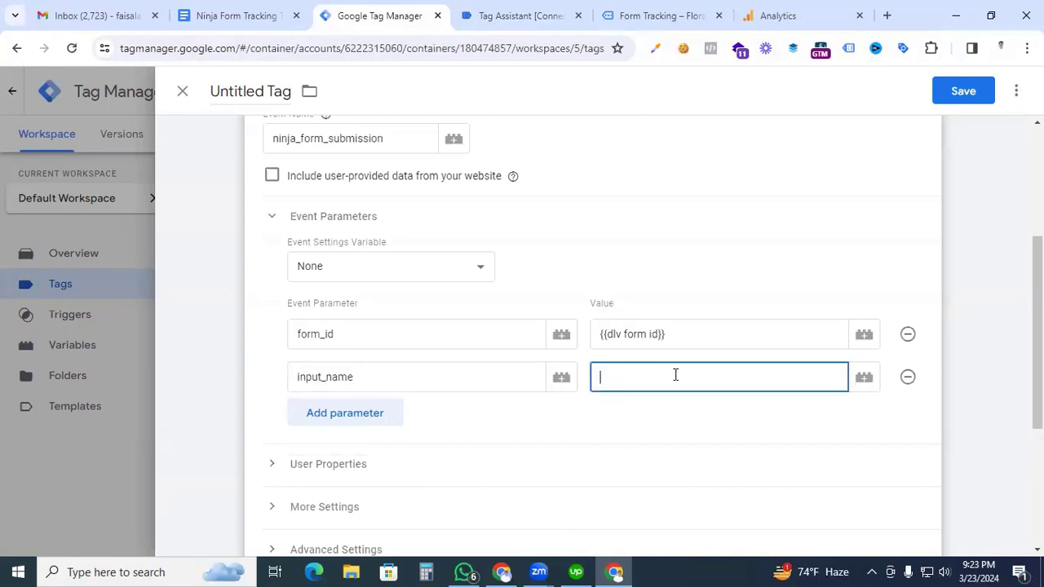
left_click(864, 379)
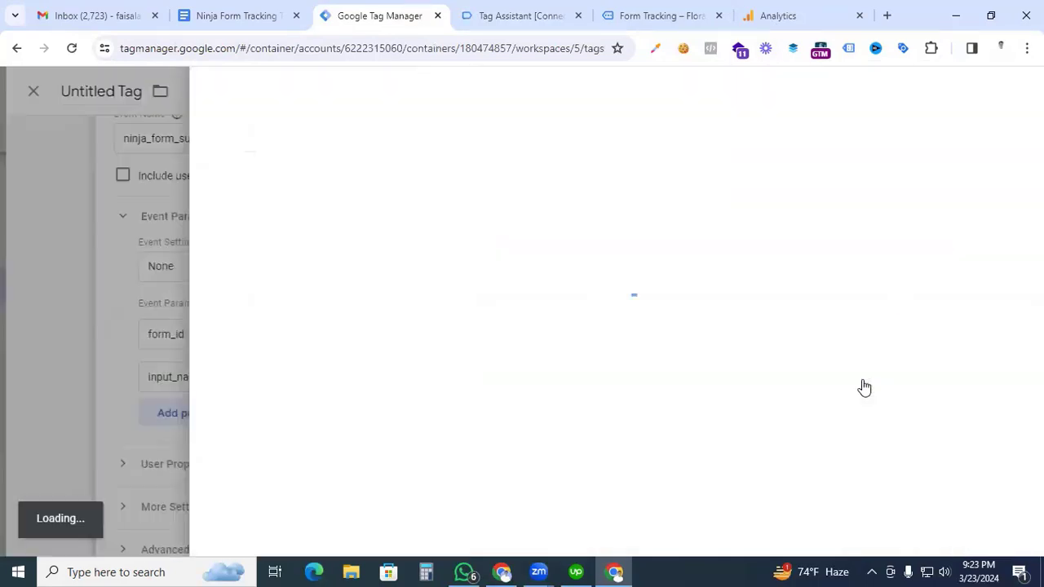
left_click(1002, 94)
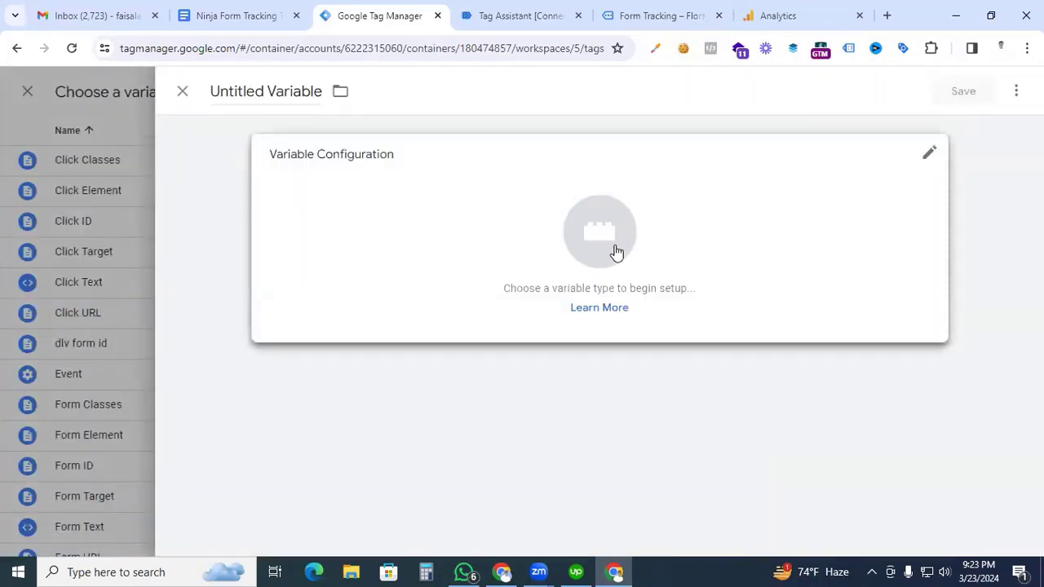
left_click(616, 253)
left_click(820, 378)
- Set the data layer variable name to "inputs.name", copying the inputs and name keys from the data layer push in Tag Assistant
left_click(369, 303)
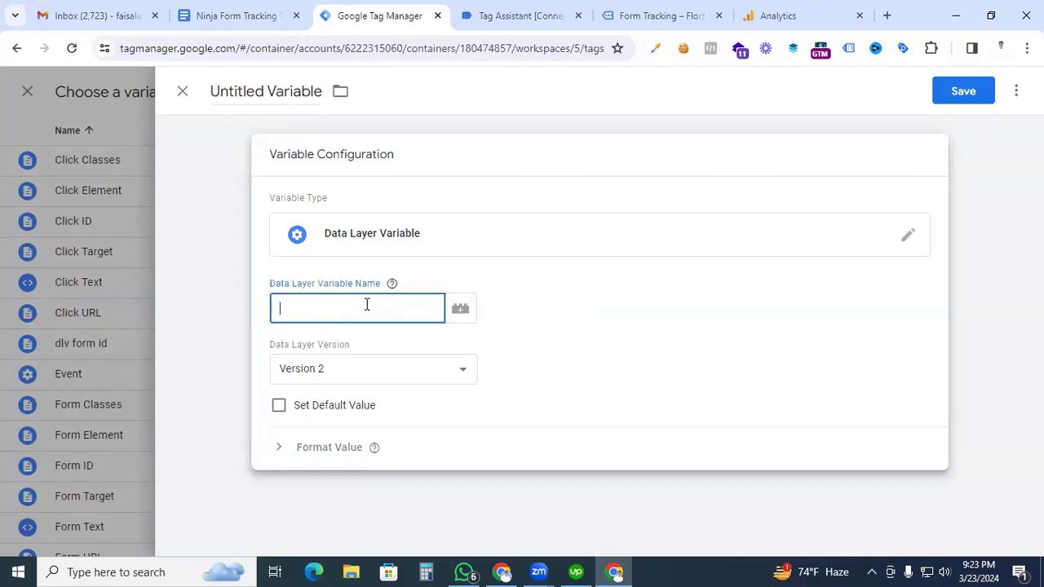
left_click(510, 16)
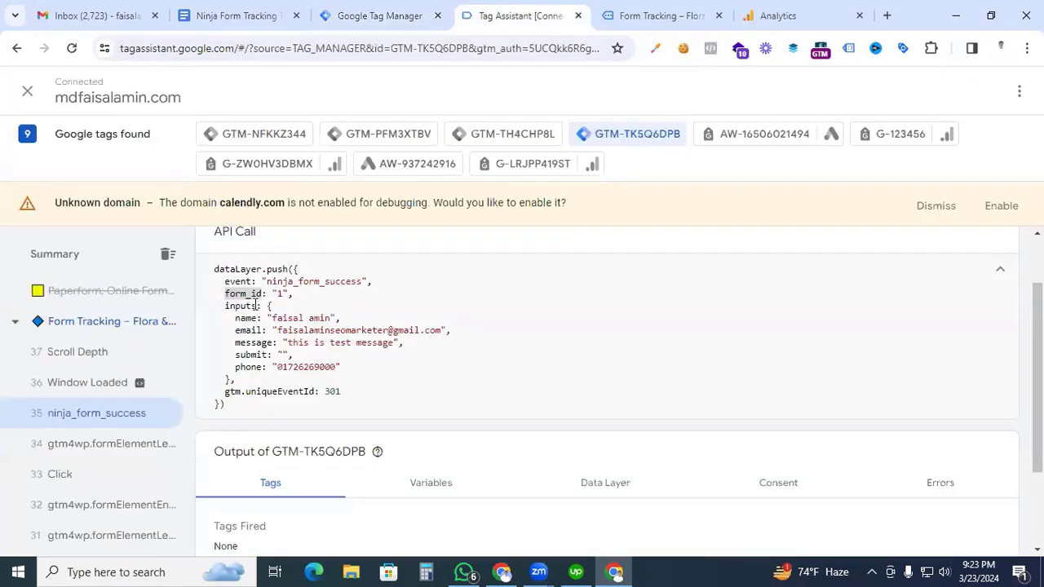
left_click_drag(258, 305, 224, 306)
key("ctrl+c")
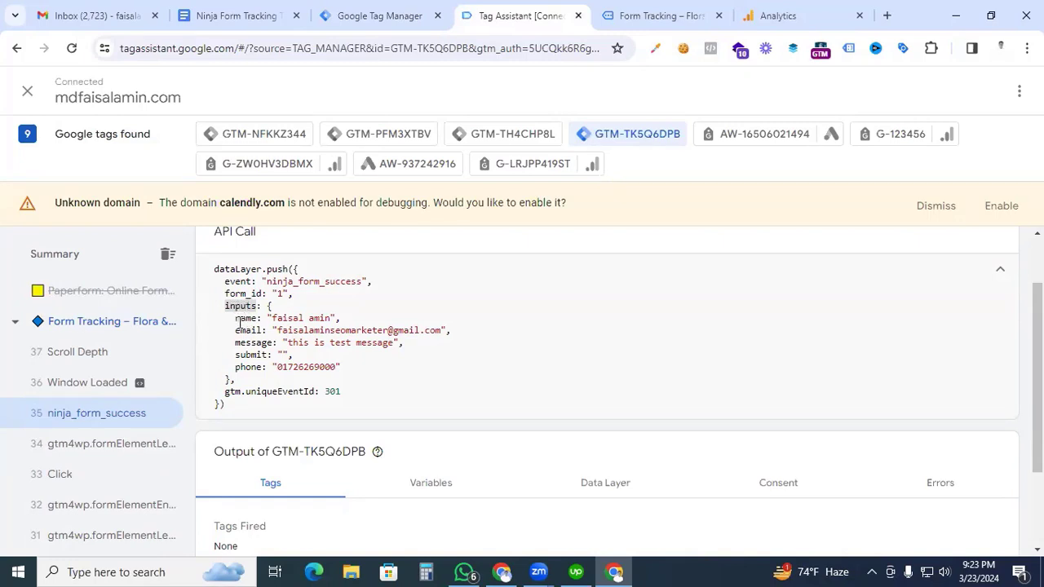
left_click(371, 22)
key("ctrl+v")
type(".")
key("ctrl+Tab")
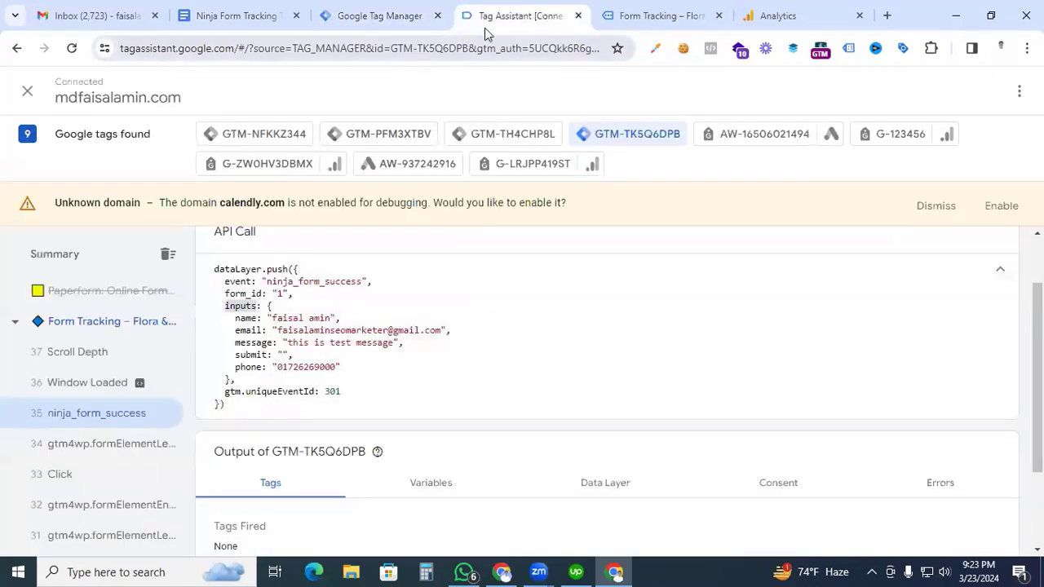
double_click(247, 318)
key("ctrl+c")
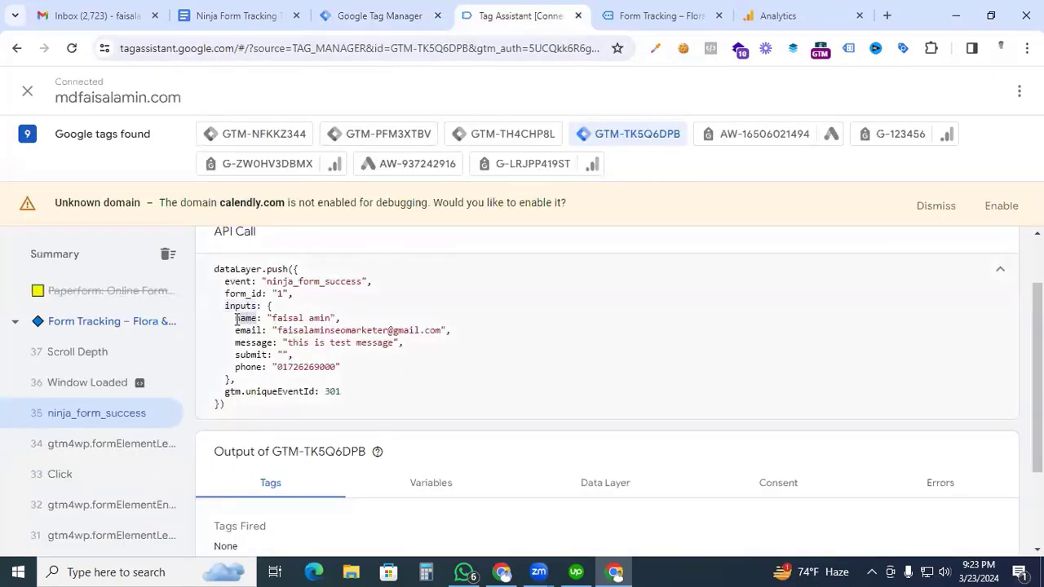
left_click(371, 16)
key("ctrl+v")
- Name the variable "dlv - Input name" and save it as the input_name parameter's value
left_click(261, 92)
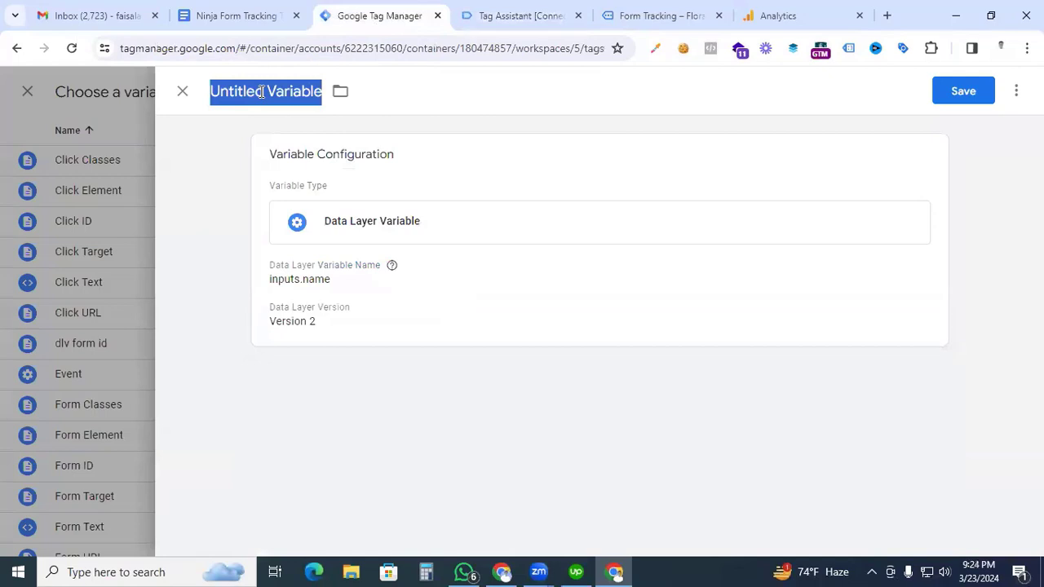
type("dlv")
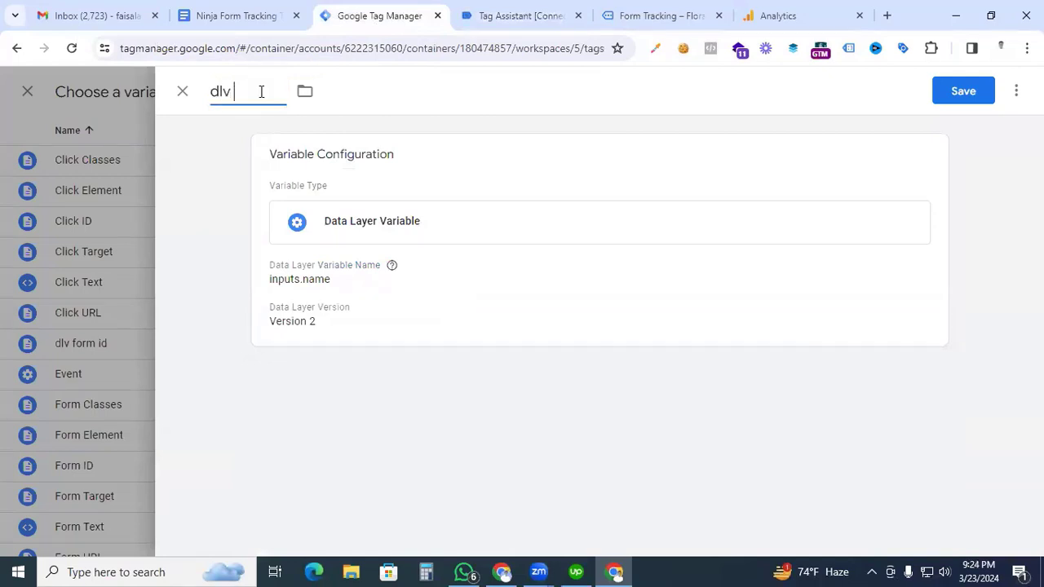
type(" - Input name")
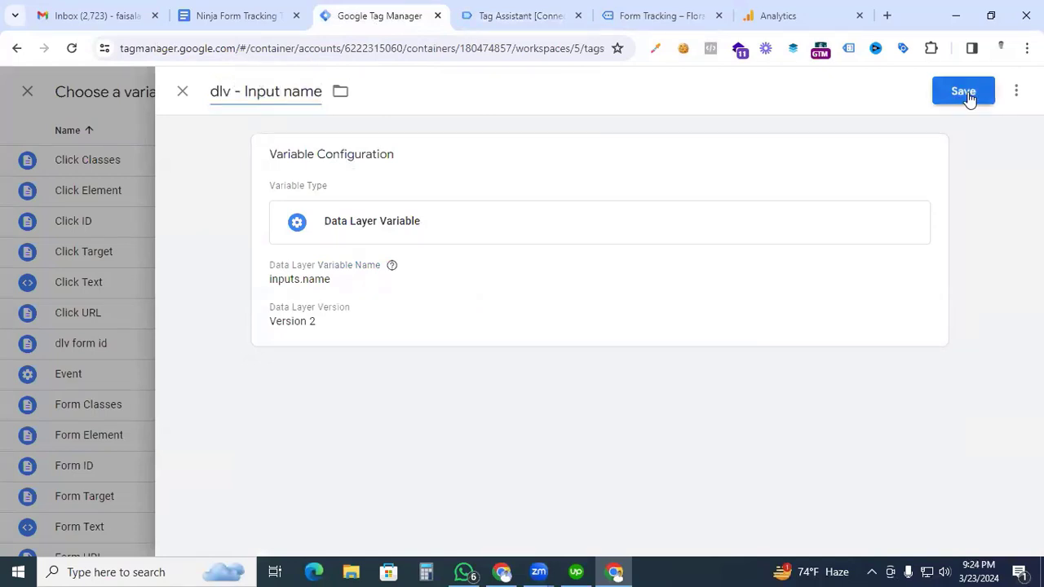
left_click(963, 92)
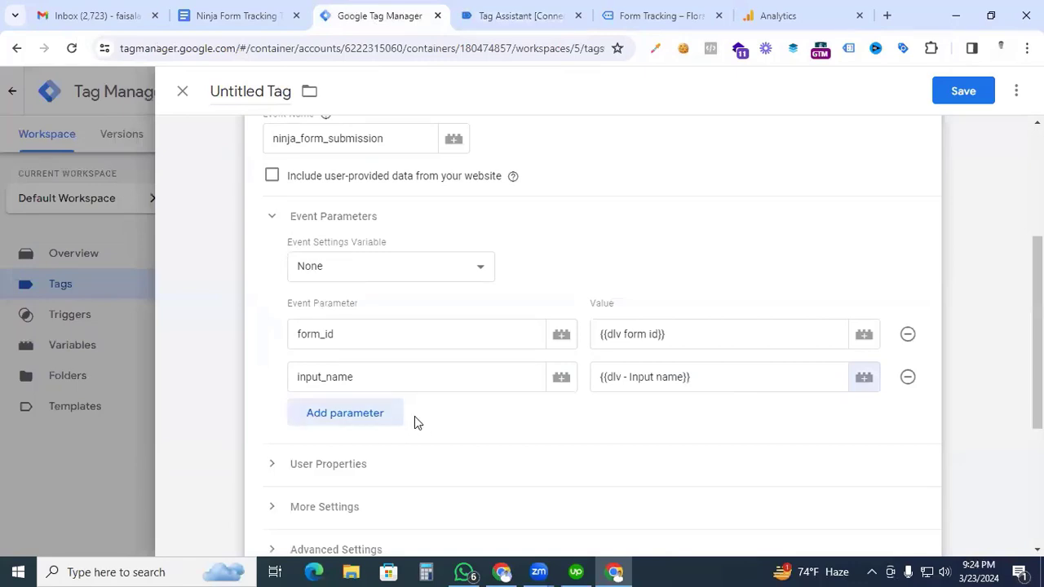
- Add a third event parameter named "email", checking the input fields in Tag Assistant
left_click(361, 416)
key("ctrl+Tab")
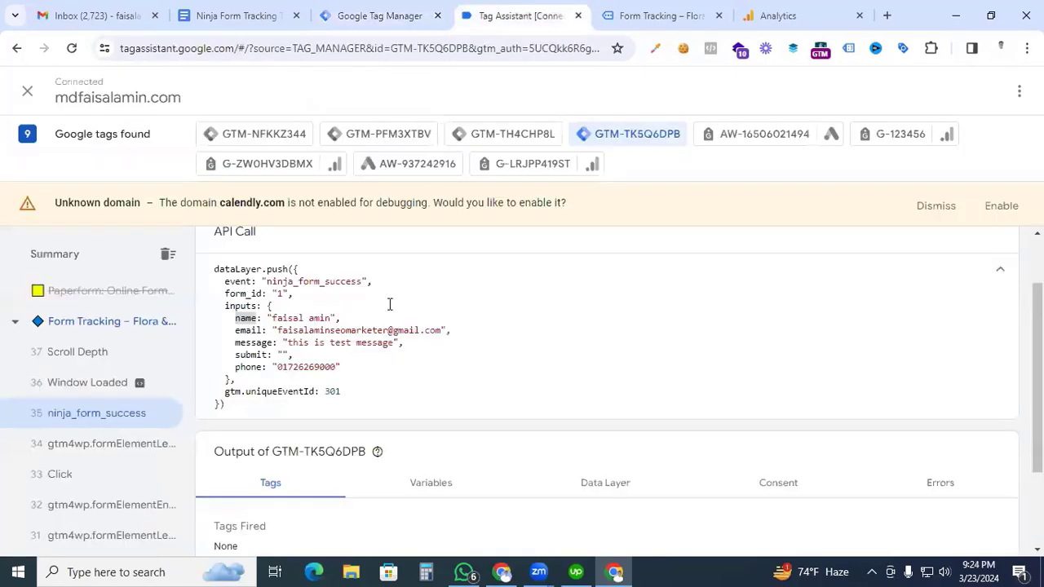
key("ctrl+shift+Tab")
type("email")
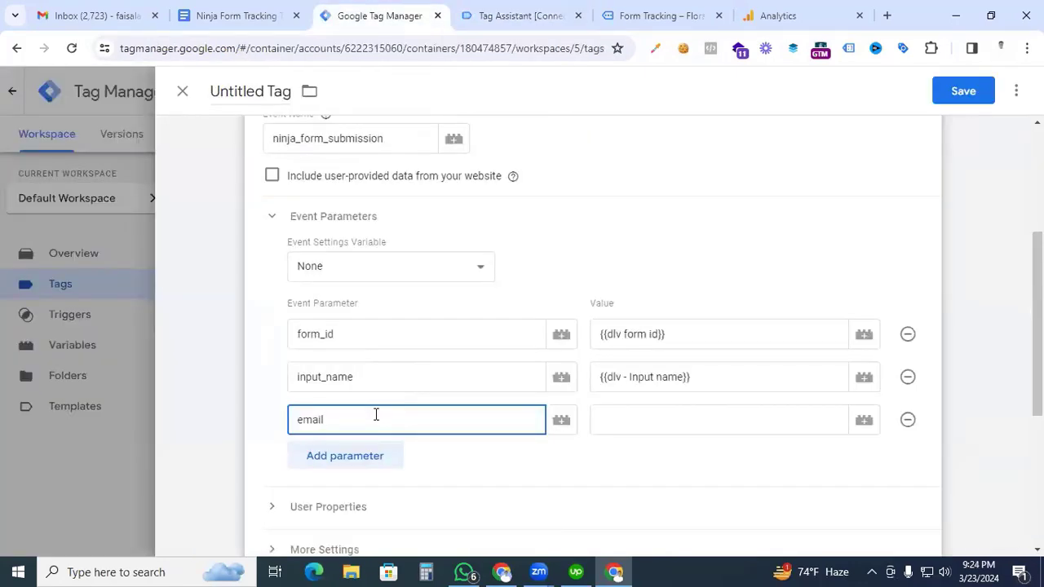
- Create a new variable of type Data Layer Variable for the email parameter's value
left_click(679, 426)
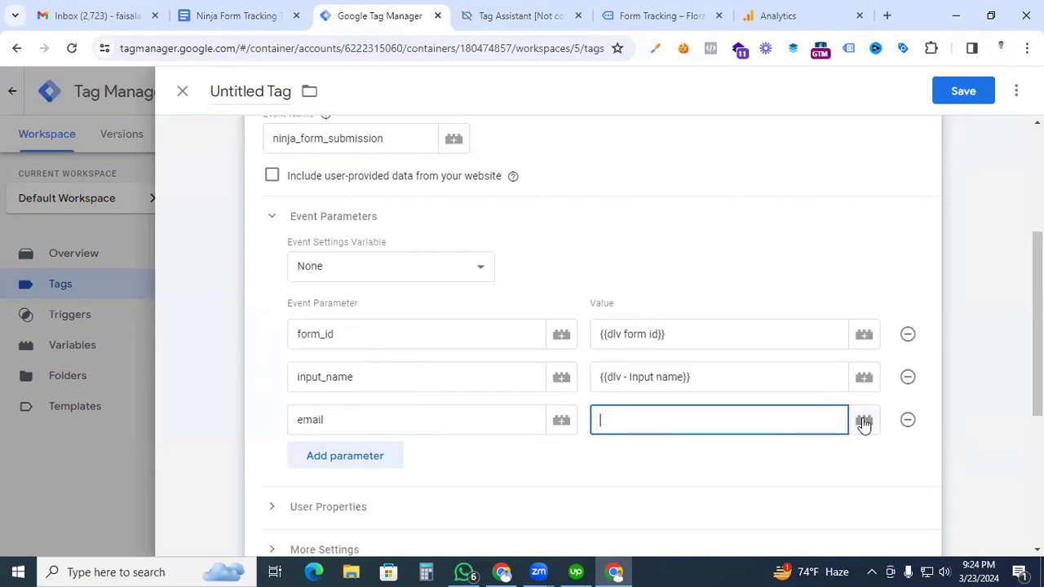
left_click(863, 422)
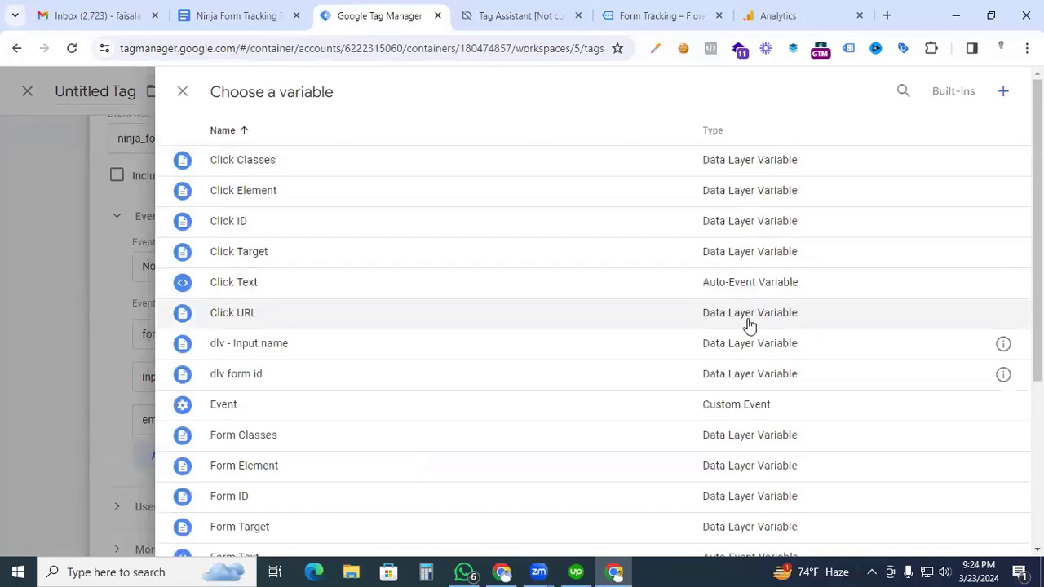
left_click(1003, 90)
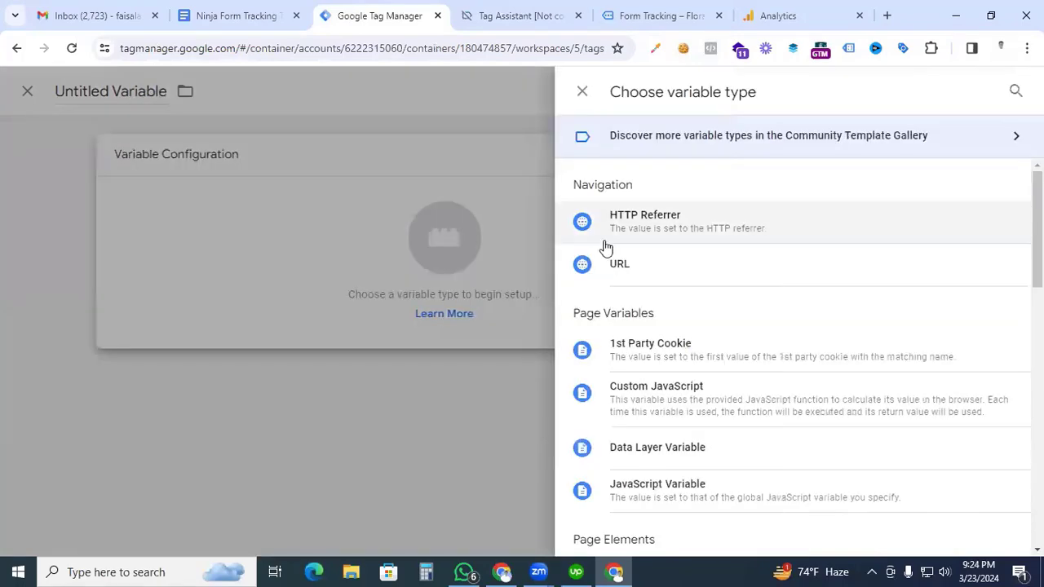
left_click(724, 461)
- Set the data layer variable name to "inputs.email", copying the inputs and email keys from the data layer push in Tag Assistant
left_click(334, 307)
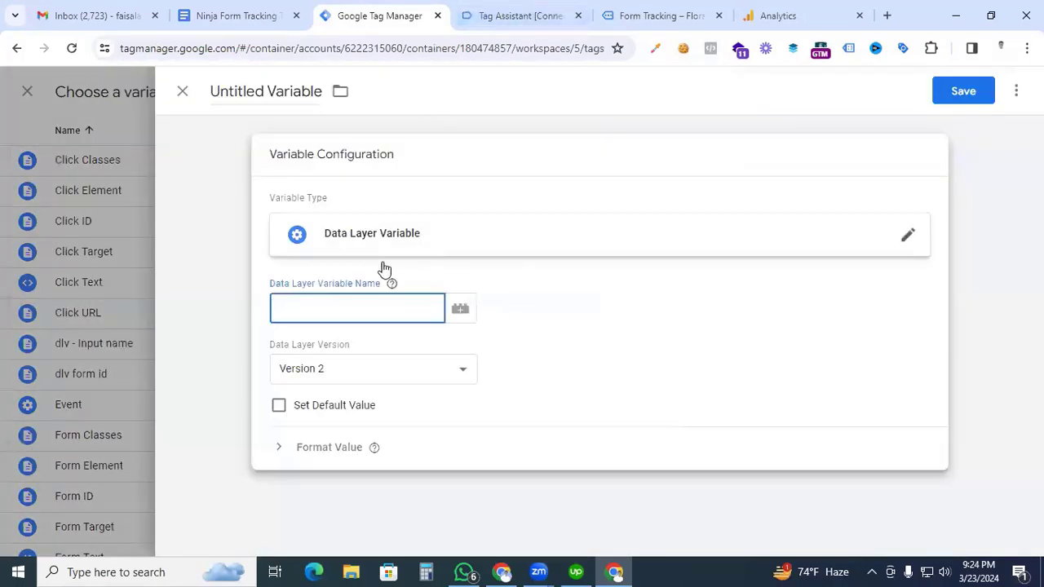
left_click(500, 10)
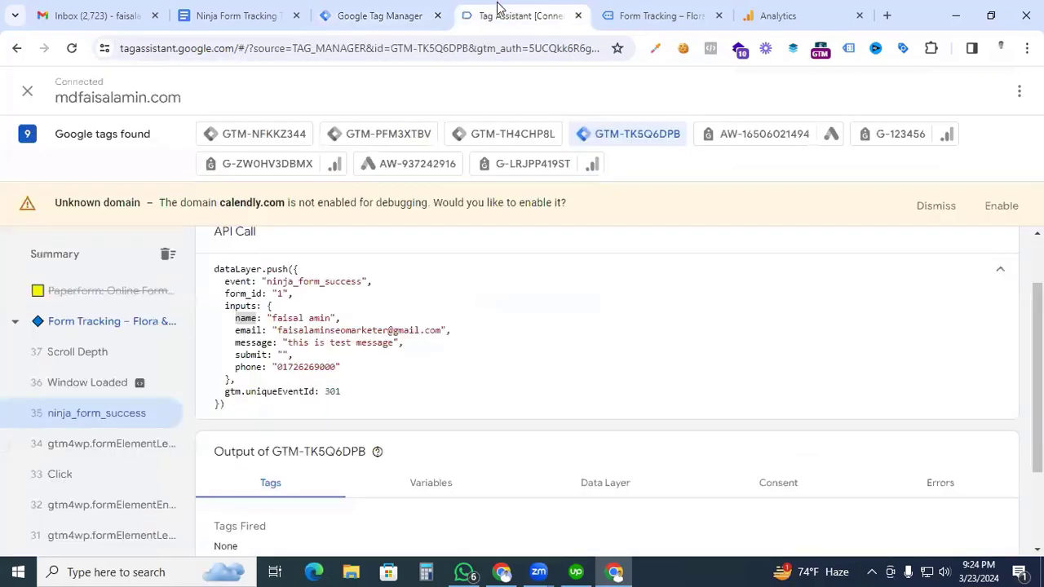
double_click(238, 305)
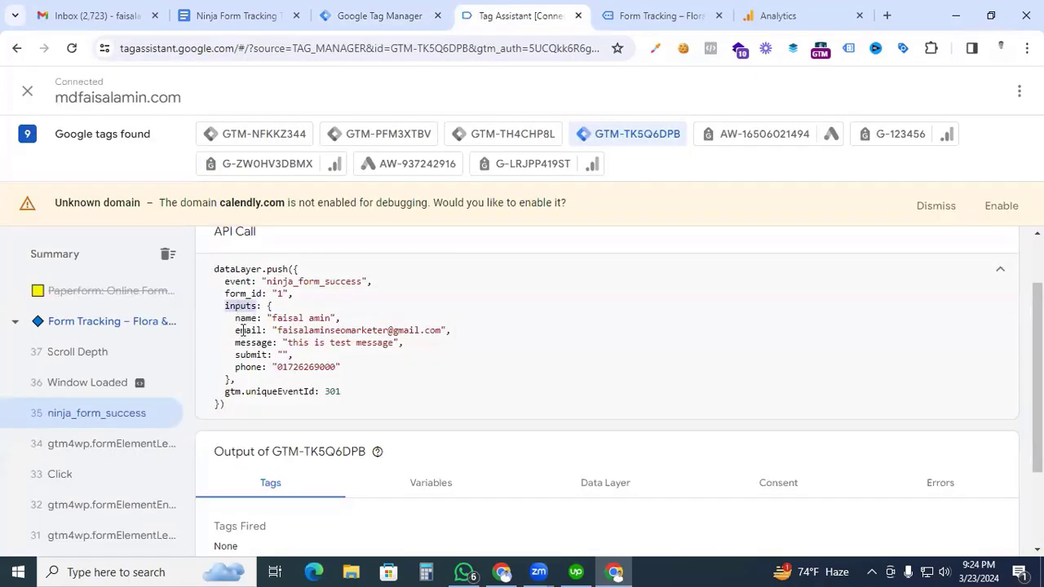
left_click(381, 13)
key("ctrl+v")
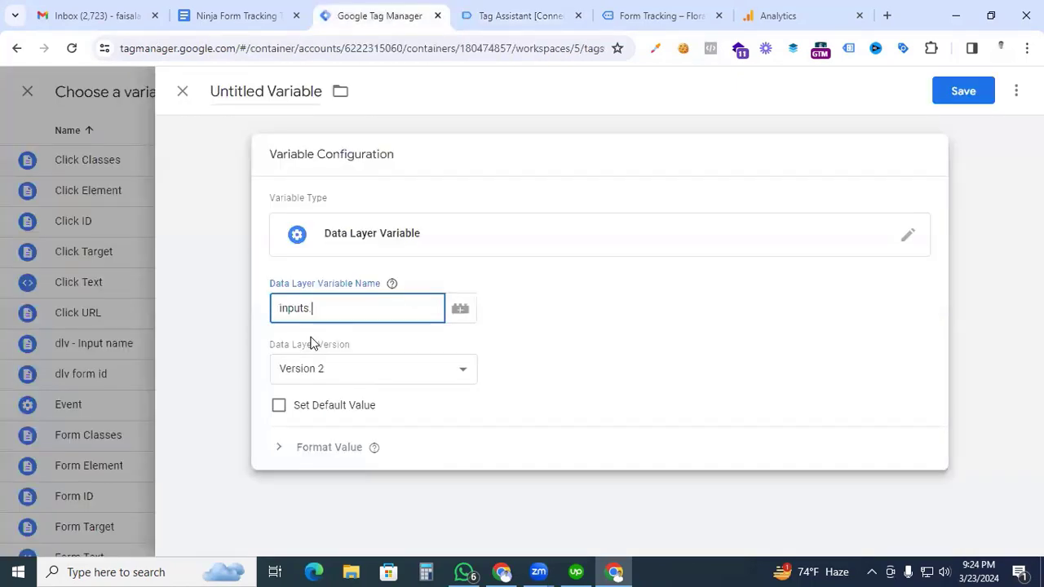
left_click(516, 14)
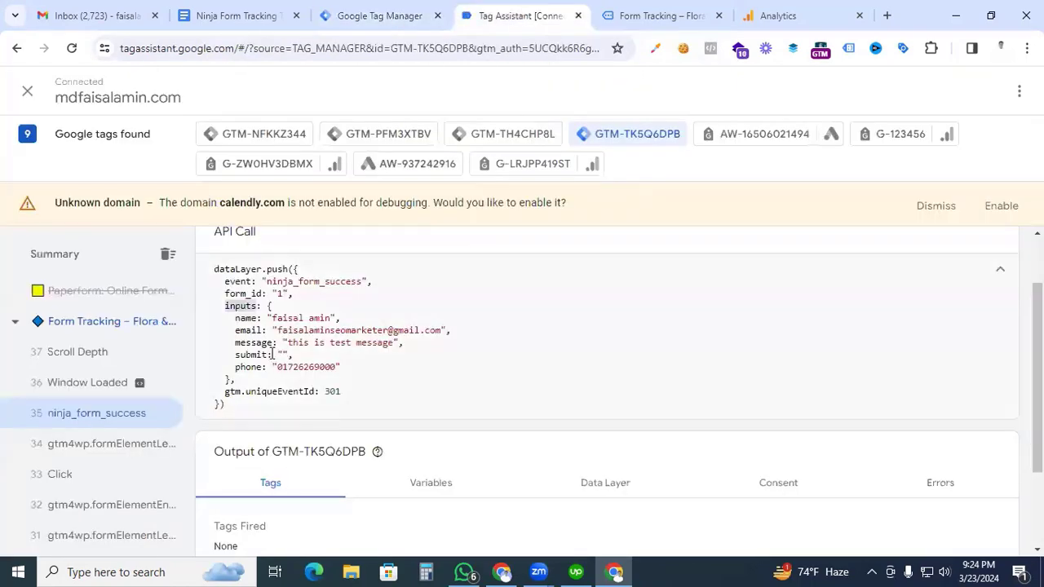
double_click(249, 331)
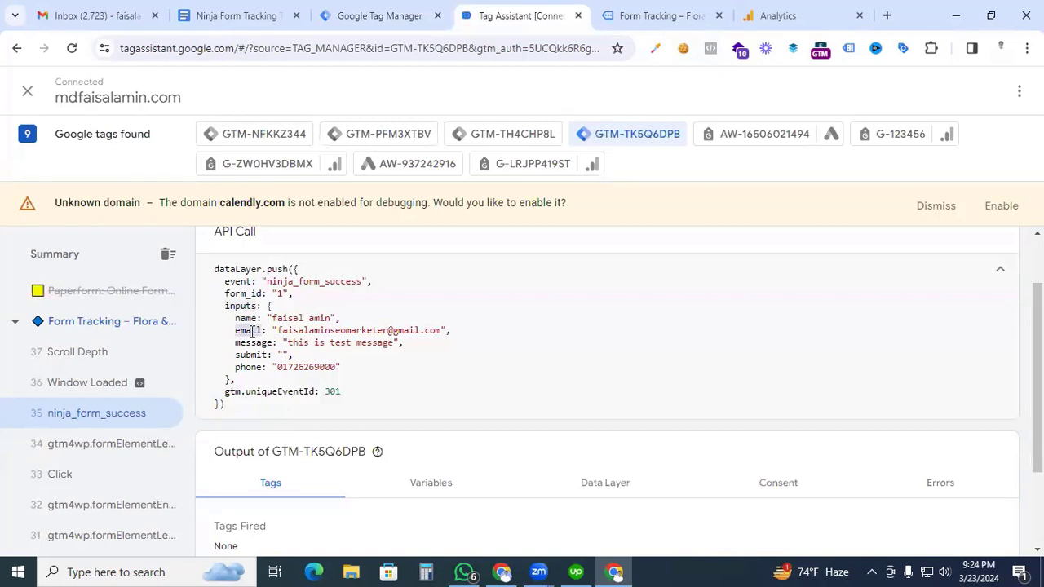
- Name the variable "dlv - email" and save it as the email parameter's value
type("dl")
type("v ")
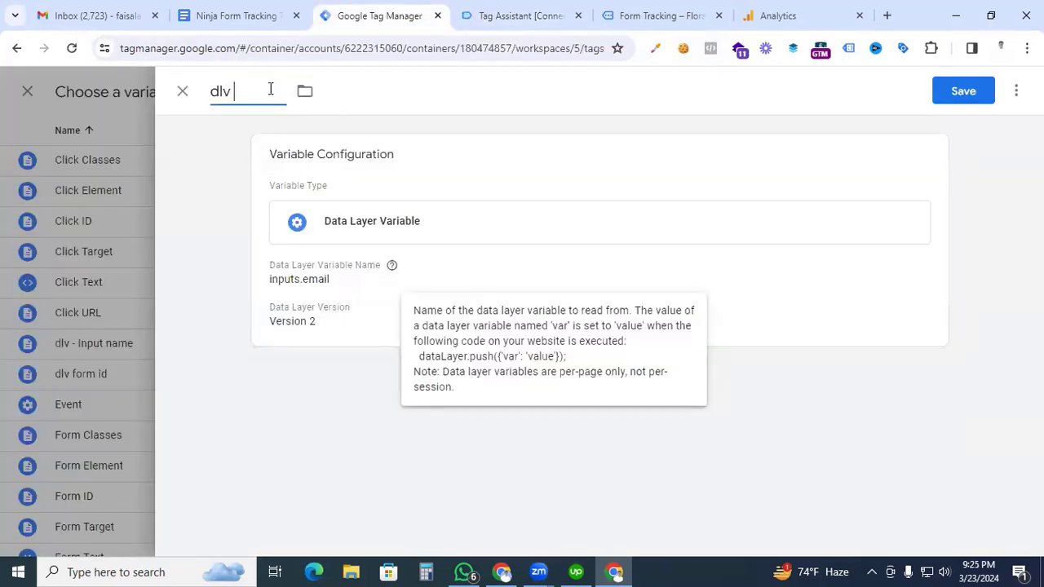
type("- email")
left_click(963, 86)
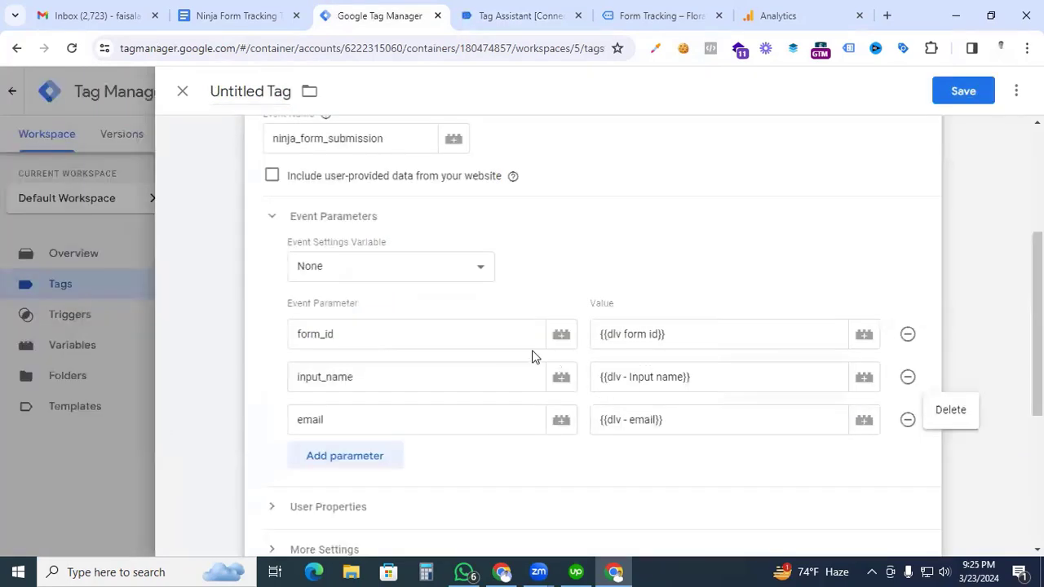
- Add a fourth event parameter named "form_message" to the GA4 event tag
left_click(337, 456)
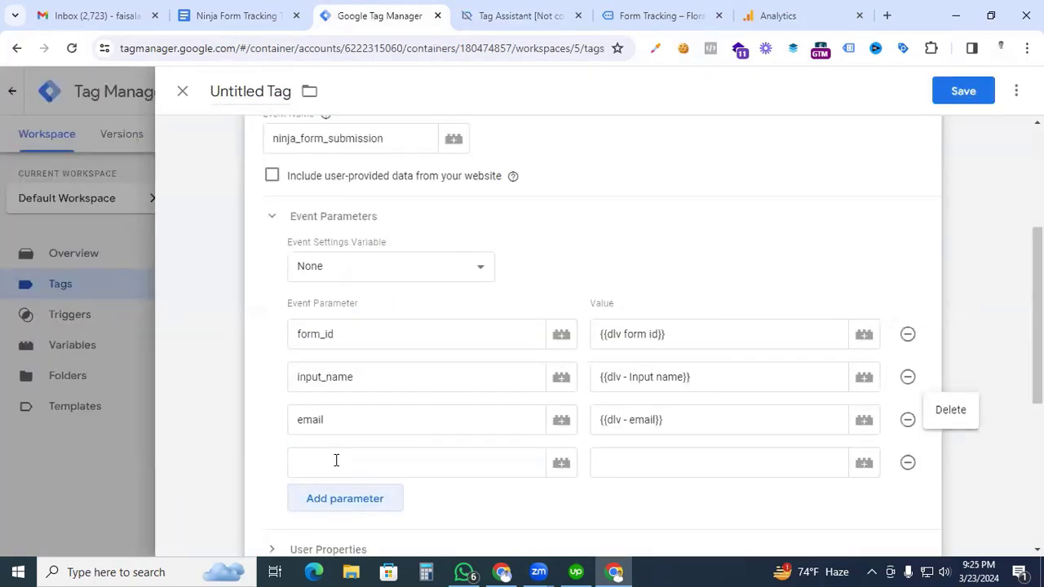
left_click(356, 463)
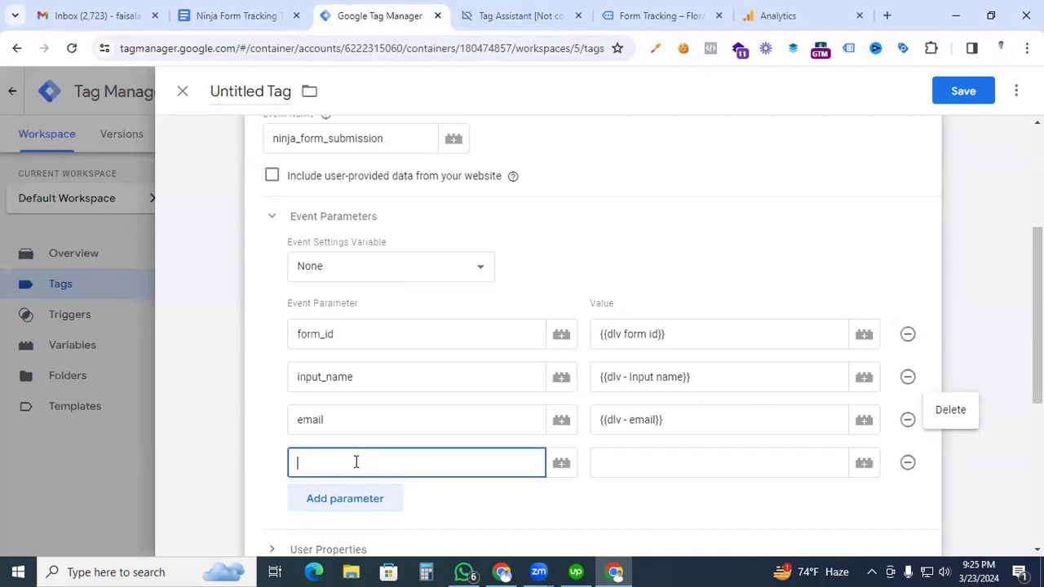
type("form_message")
- Create a new variable of type Data Layer Variable for the form_message parameter's value
left_click(645, 466)
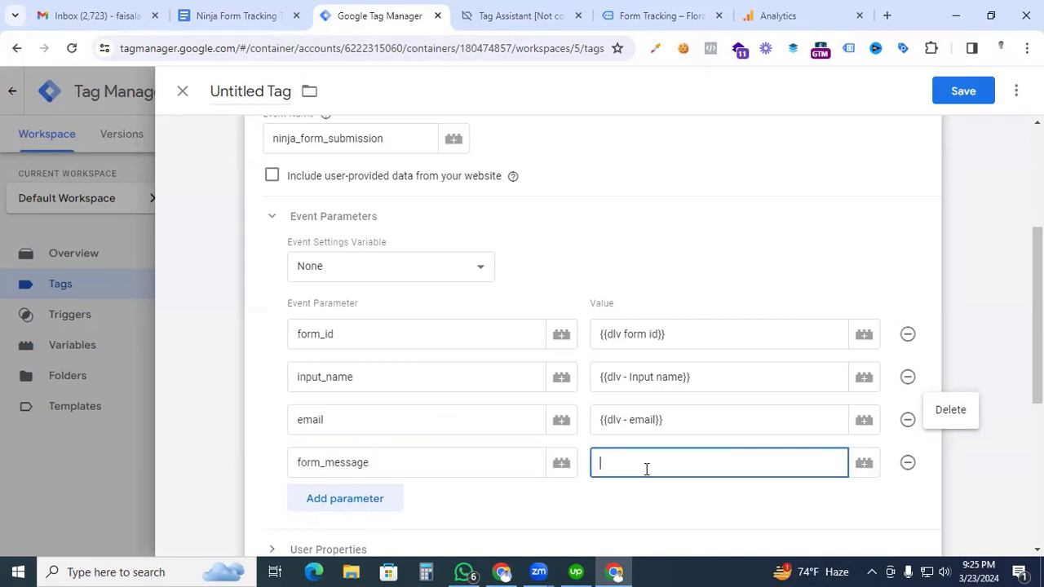
left_click(863, 464)
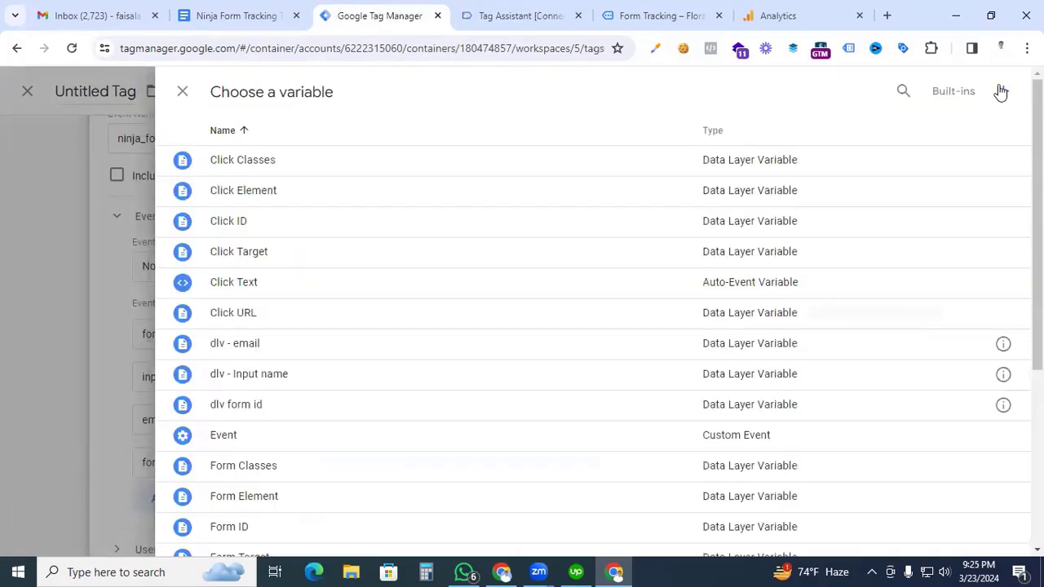
left_click(1004, 93)
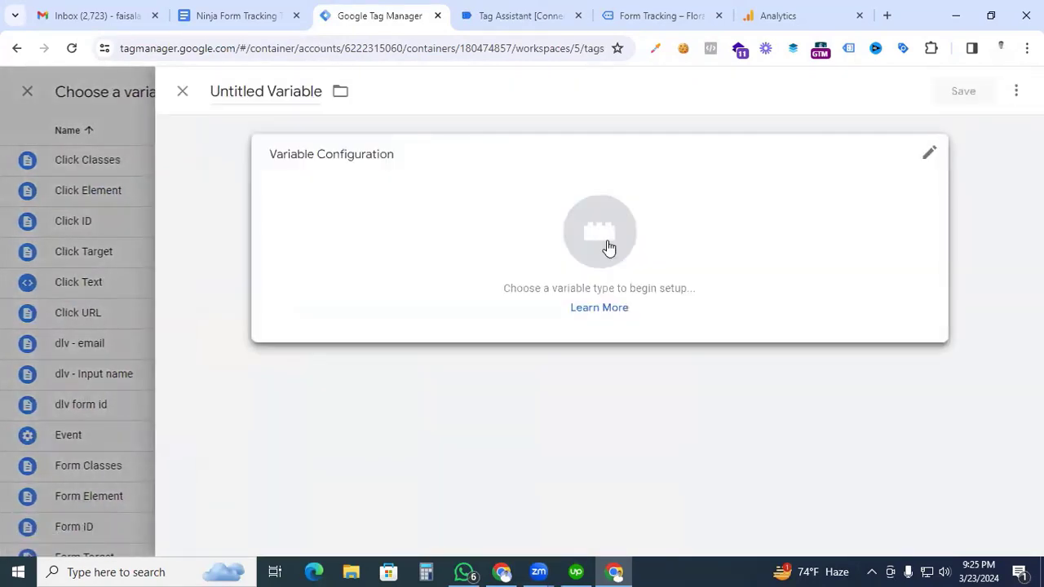
left_click(607, 247)
scroll(726, 375, "down", 1)
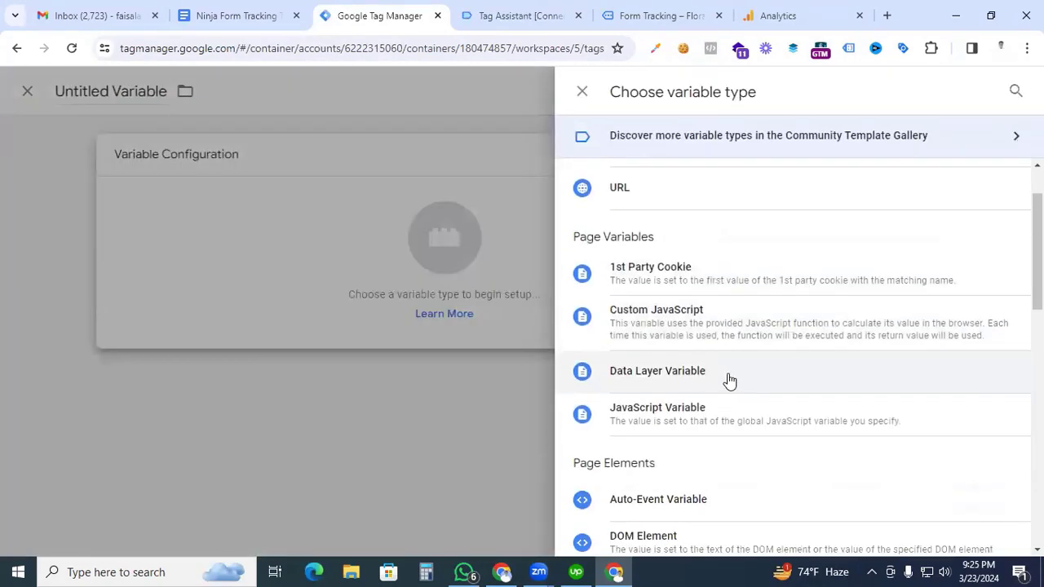
left_click(728, 378)
- Set the data layer variable name to "inputs.message" using the keys in Tag Assistant, and save the variable as "dlv - Message"
left_click(411, 305)
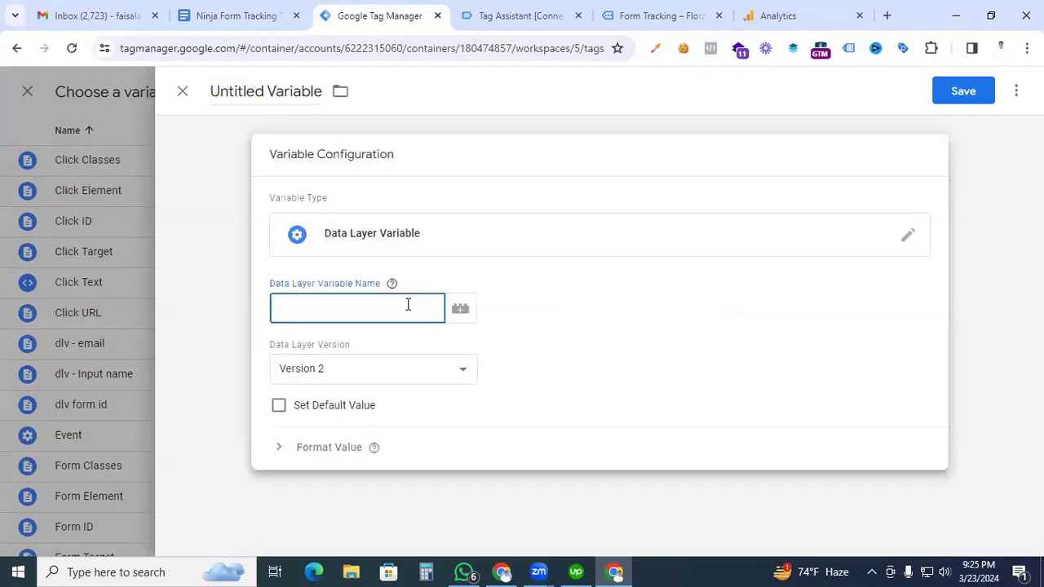
left_click(500, 13)
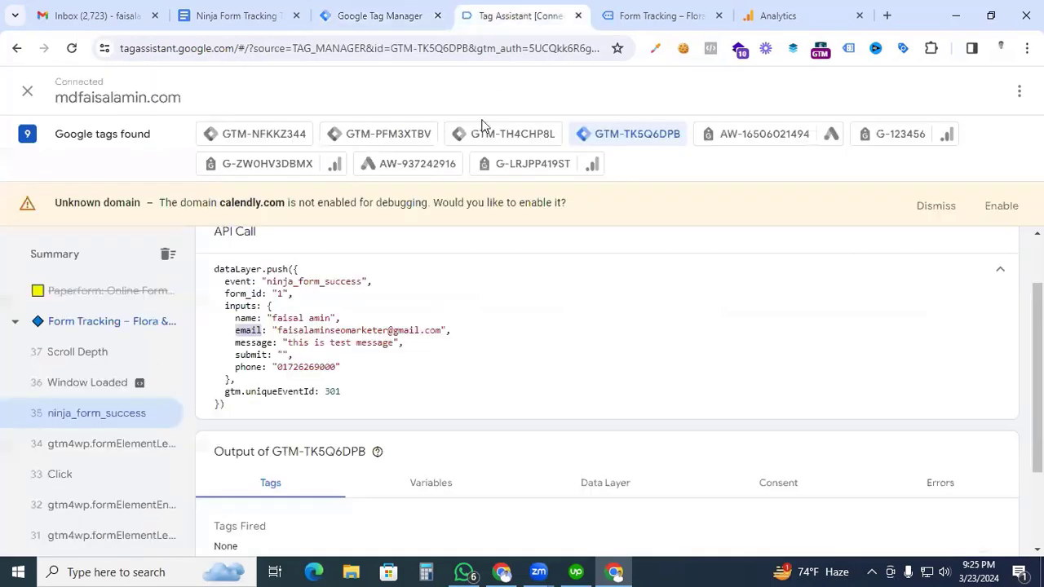
double_click(240, 307)
key("ctrl+c")
key("ctrl+Page_Up")
key("ctrl+v")
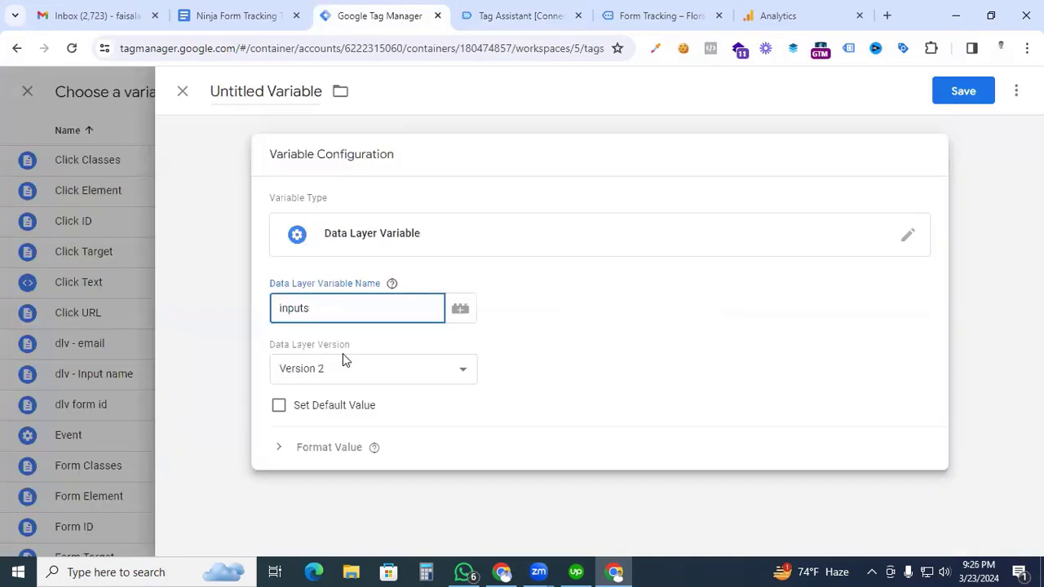
key("ctrl+Page_Down")
double_click(237, 343)
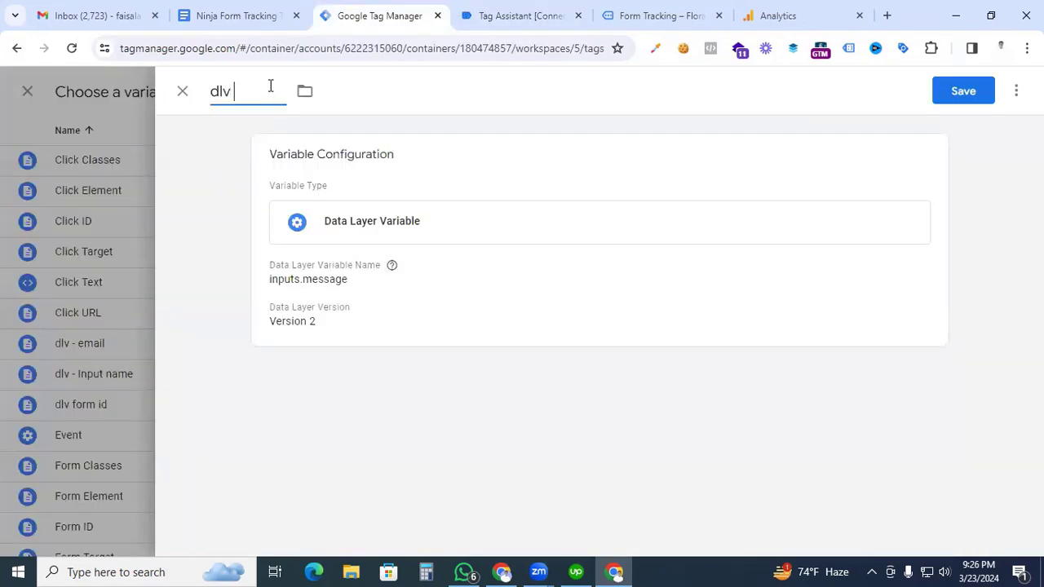
type("- Message")
left_click(963, 90)
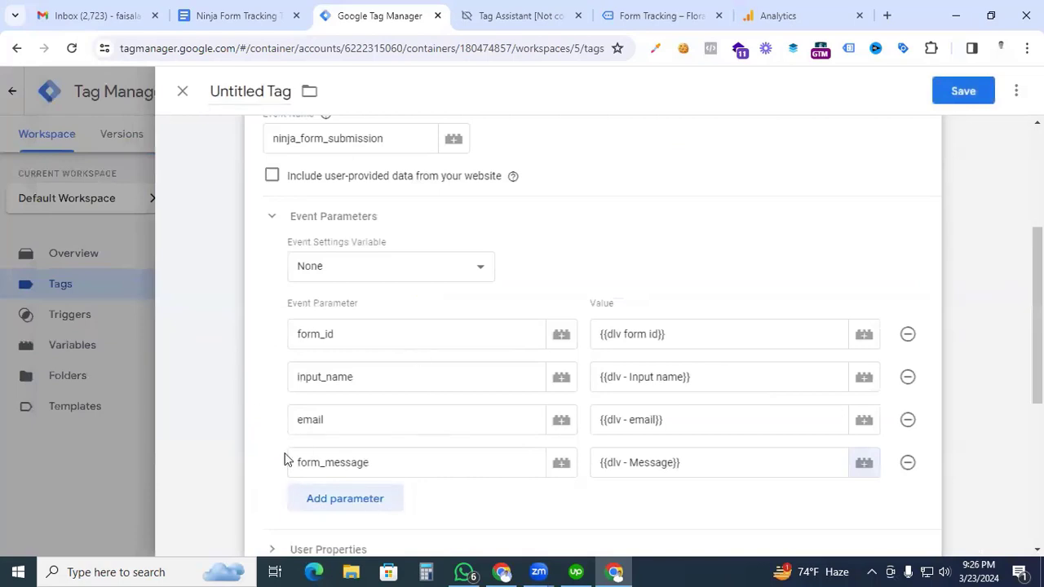
- Check the phone key among the form inputs of the data layer push in Tag Assistant
left_click(534, 16)
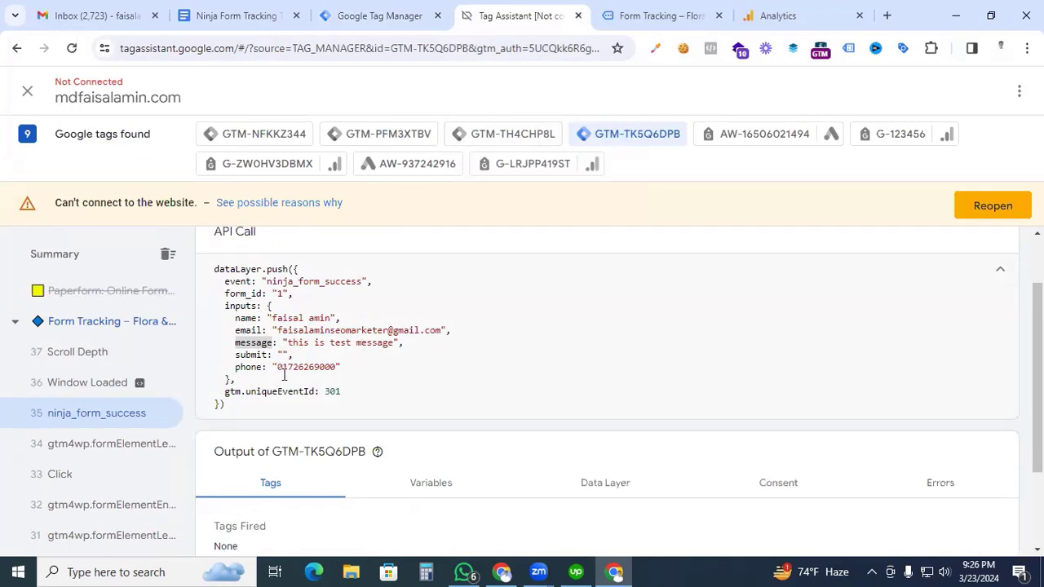
double_click(254, 367)
key("ctrl+shift+Tab")
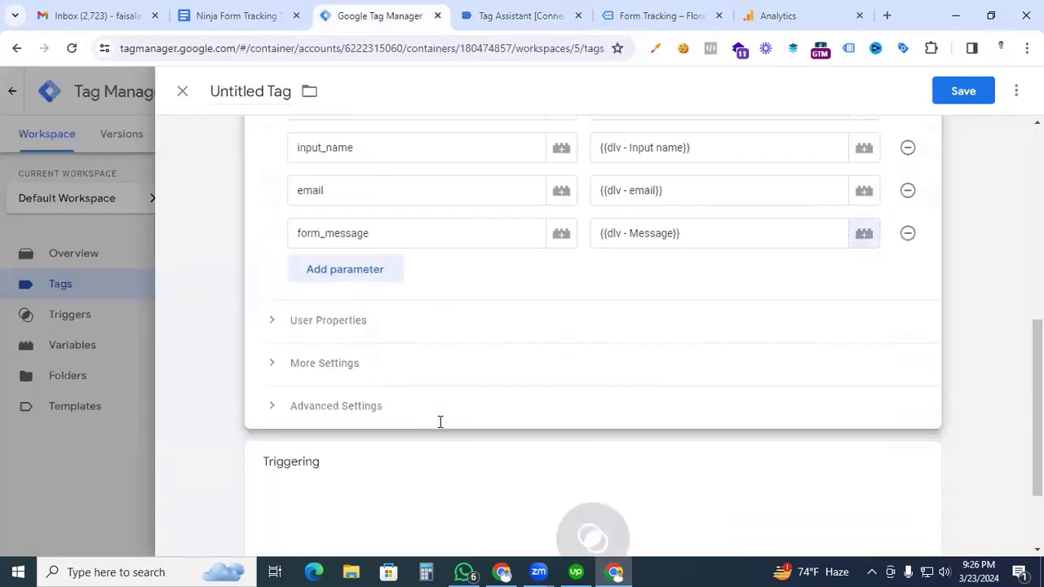
- Create a new trigger of type Custom Event for the GA4 event tag
scroll(463, 420, "up", 2)
scroll(469, 420, "down", 3)
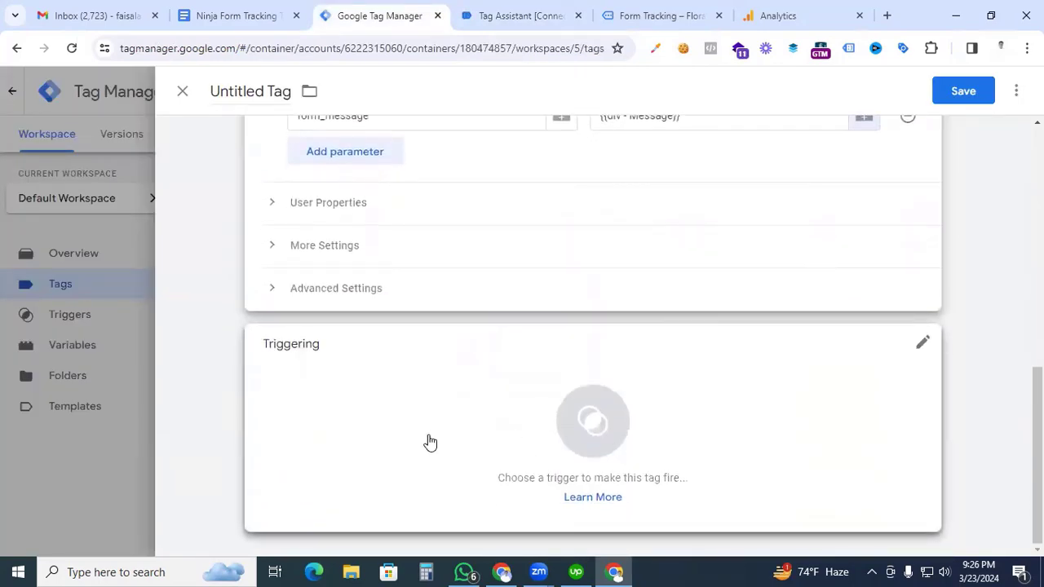
left_click(601, 432)
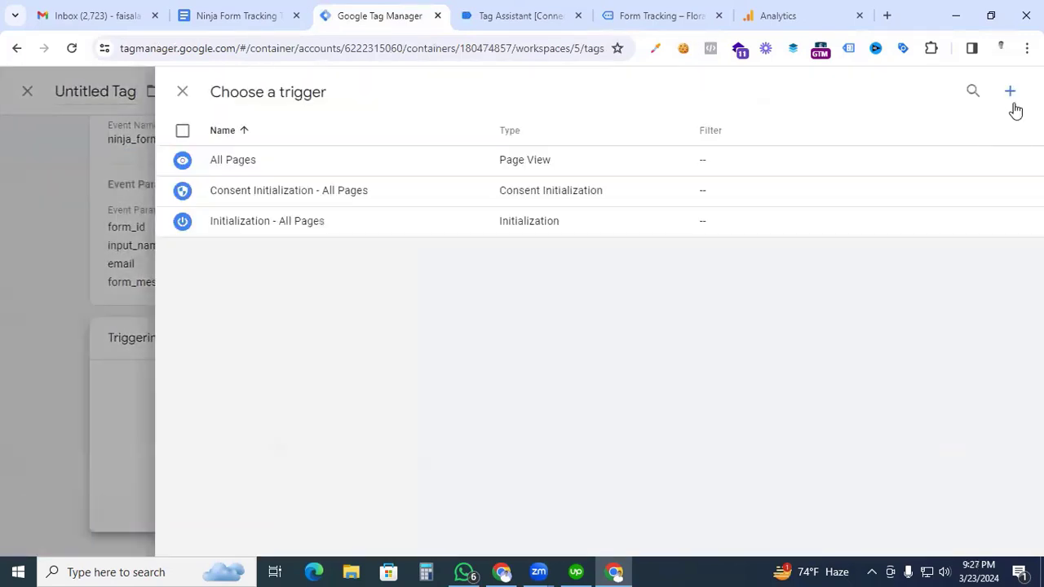
left_click(1011, 95)
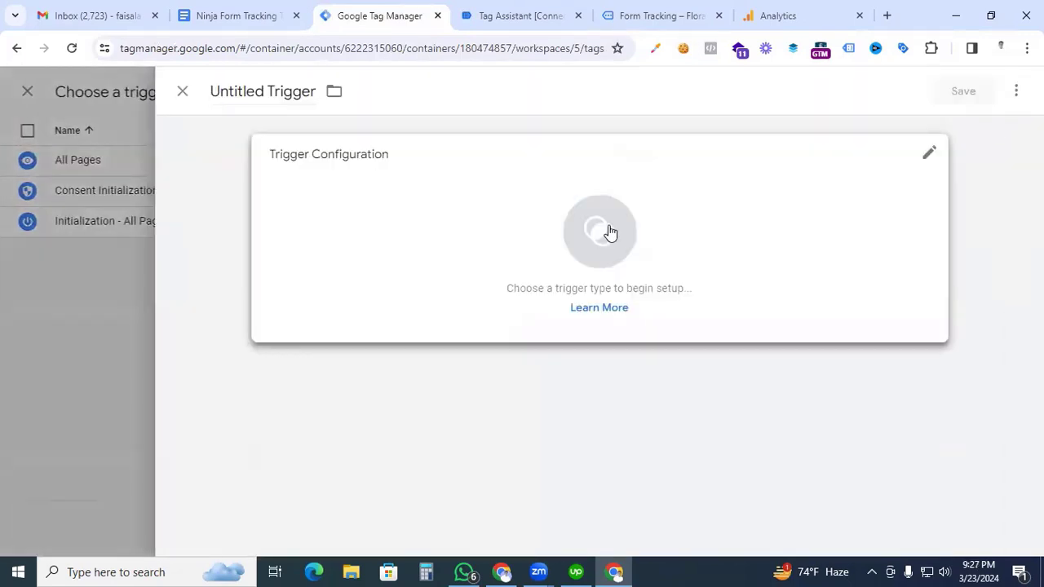
left_click(601, 235)
scroll(690, 380, "down", 3)
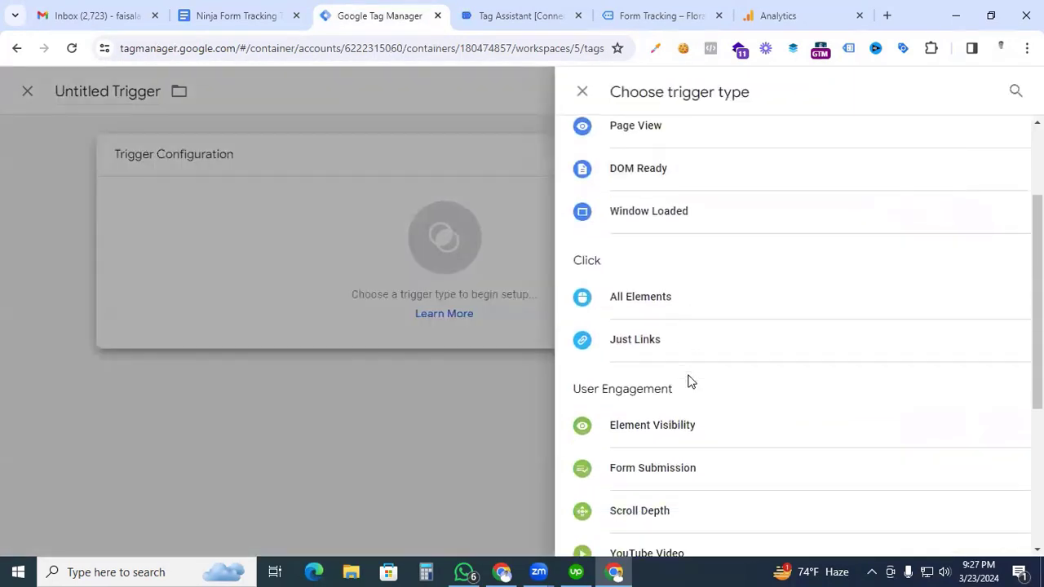
scroll(703, 421, "down", 2)
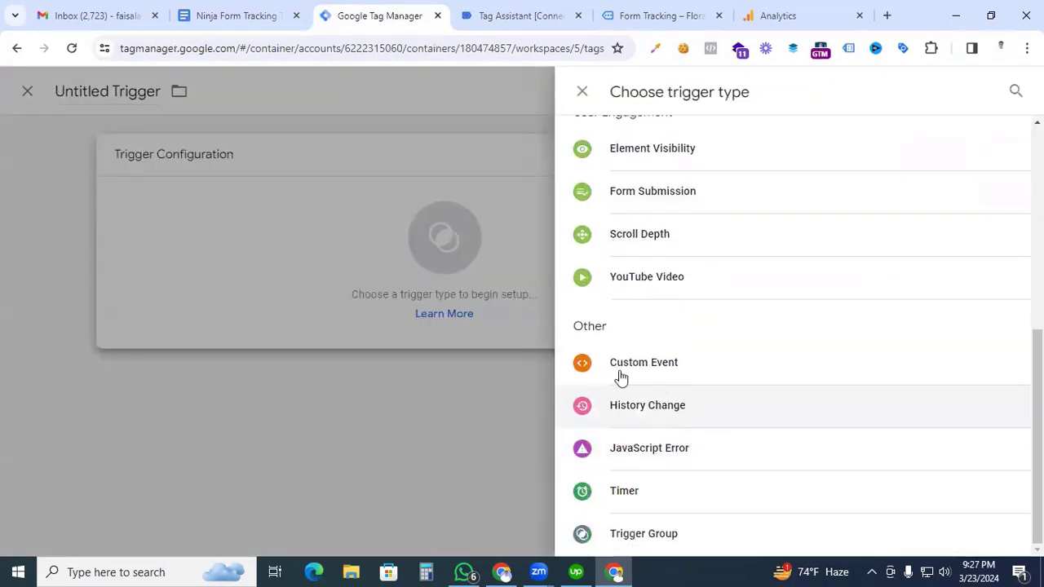
left_click(677, 367)
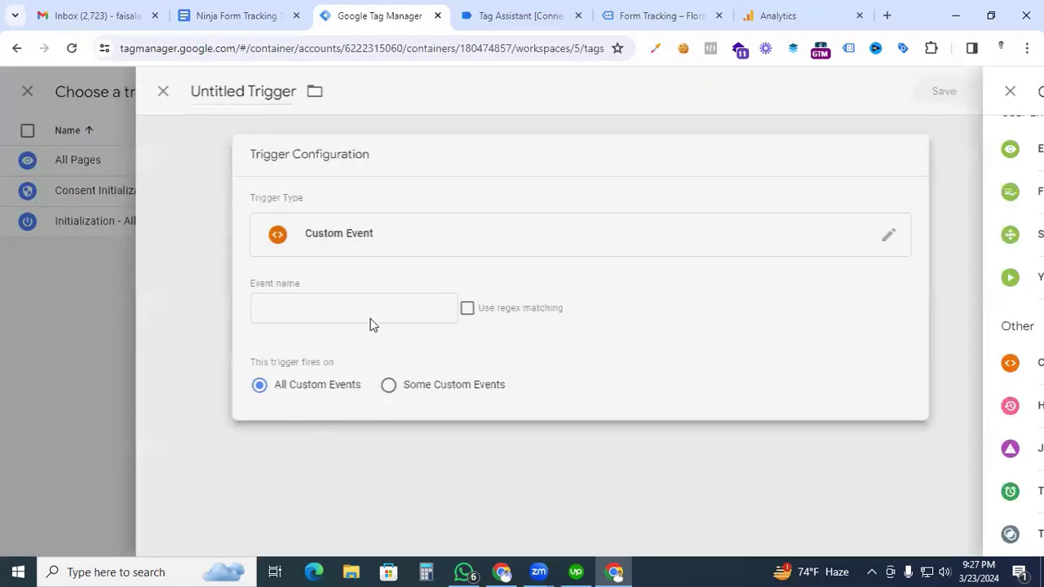
- Set the custom event trigger's event name to ninja_form_success, copied from the data layer push in Tag Assistant
left_click(348, 309)
left_click(234, 10)
key("ctrl+Tab")
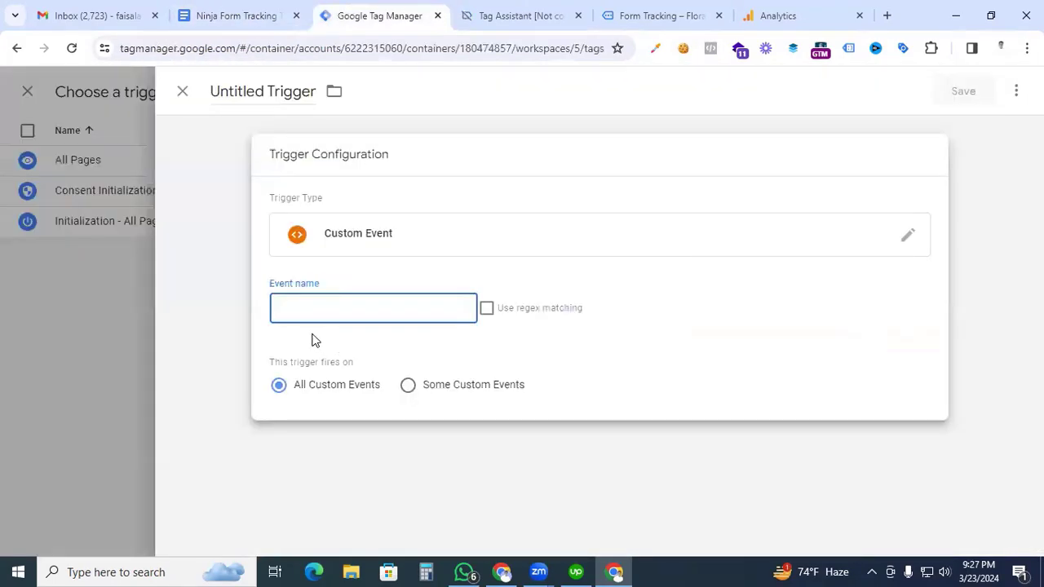
left_click(514, 10)
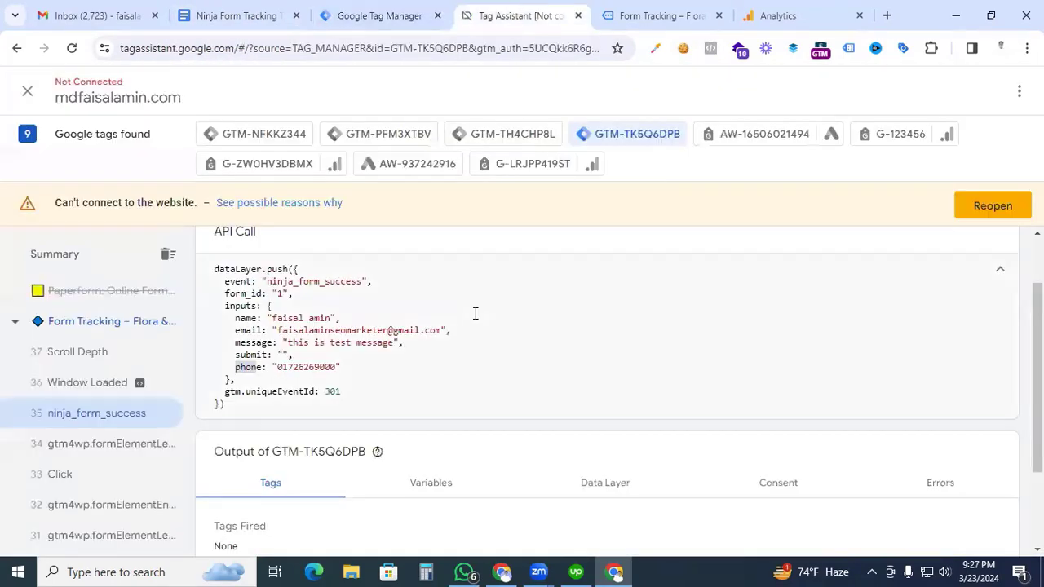
scroll(471, 338, "up", 1)
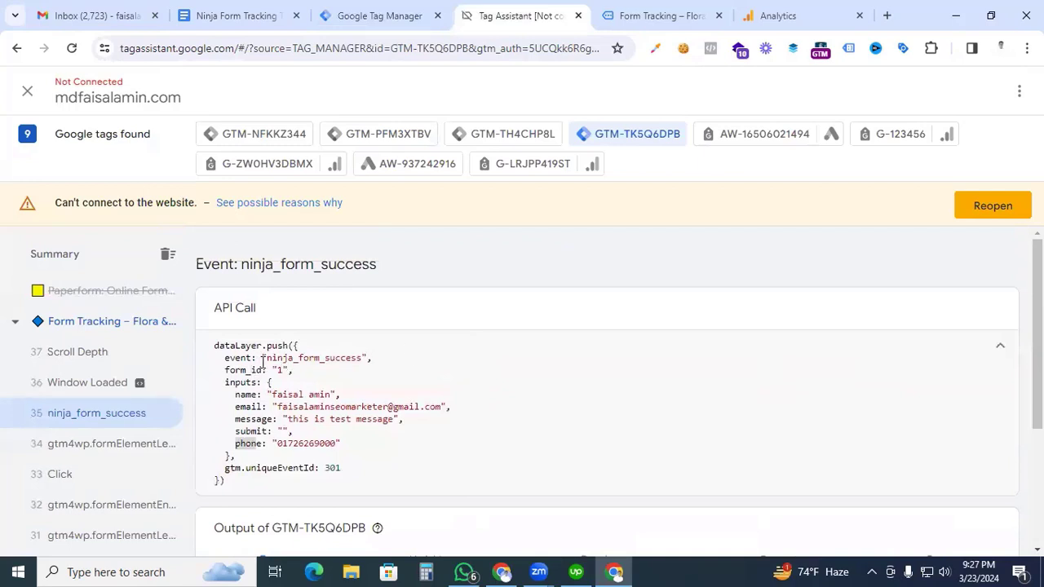
left_click_drag(266, 359, 361, 359)
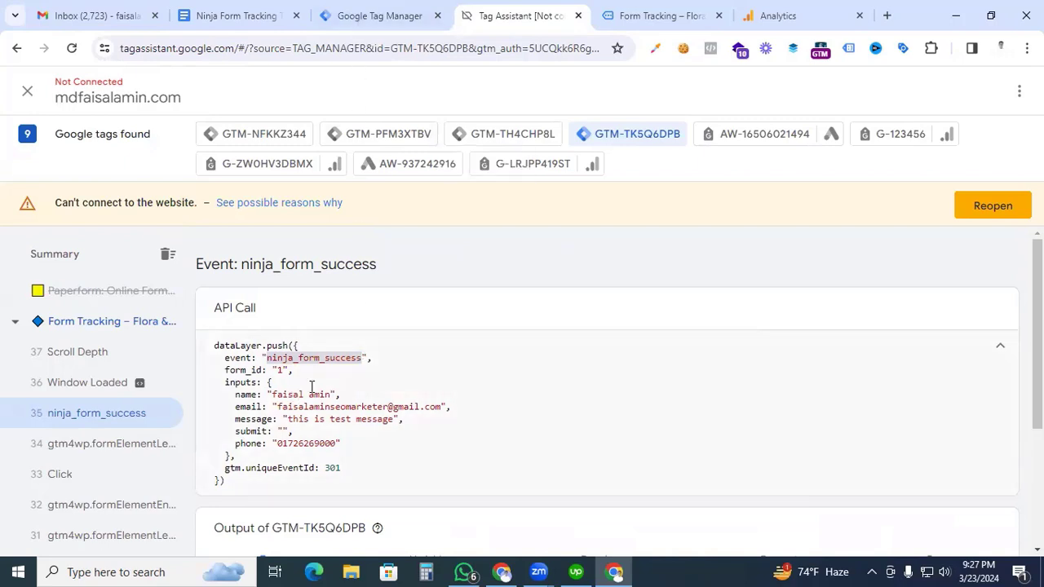
left_click(349, 13)
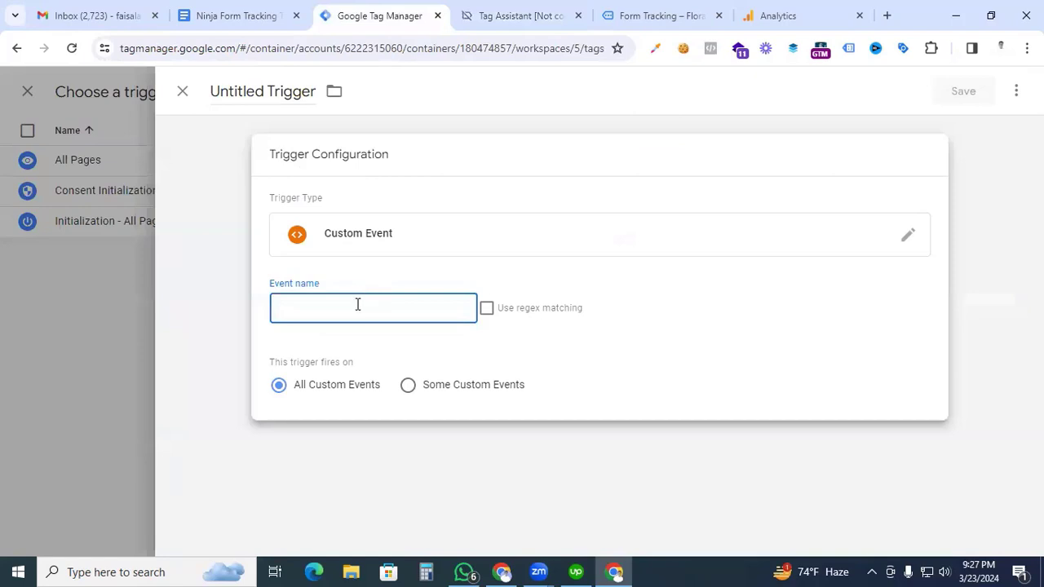
key("ctrl+v")
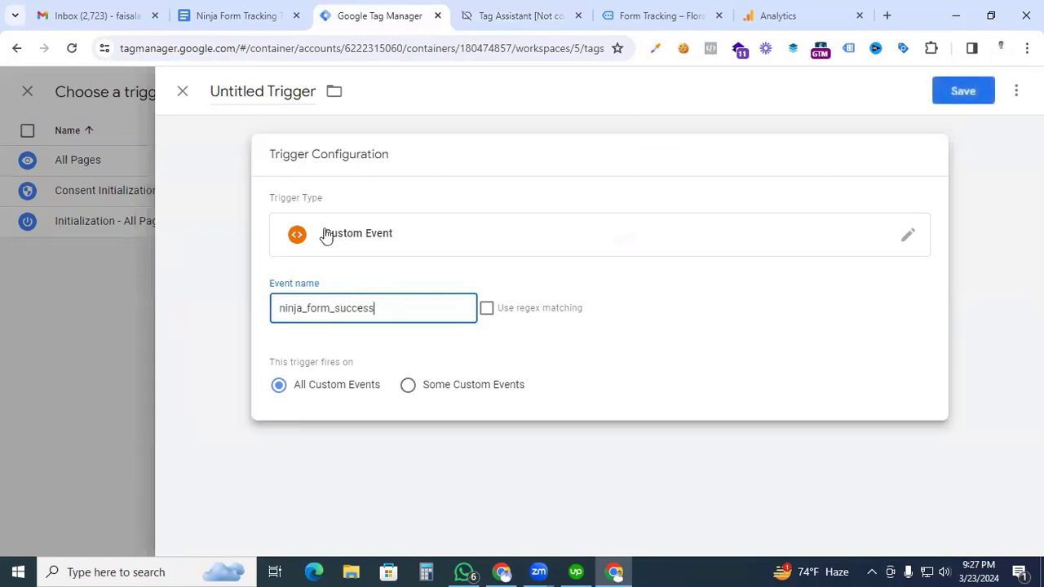
- Name the trigger "Event - ninja form" and save it as the tag's firing trigger
left_click(269, 86)
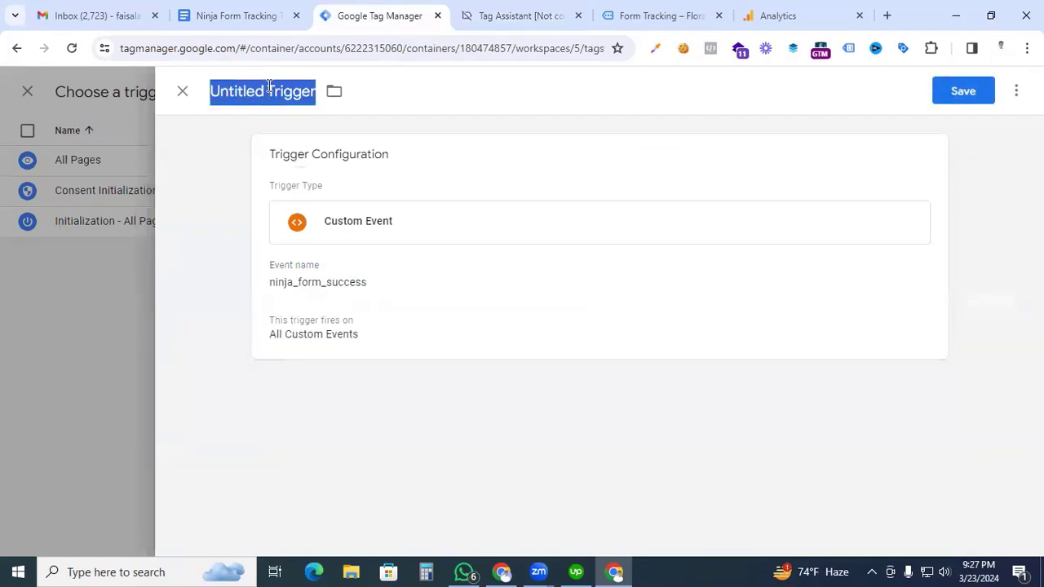
type("Event - ninja form")
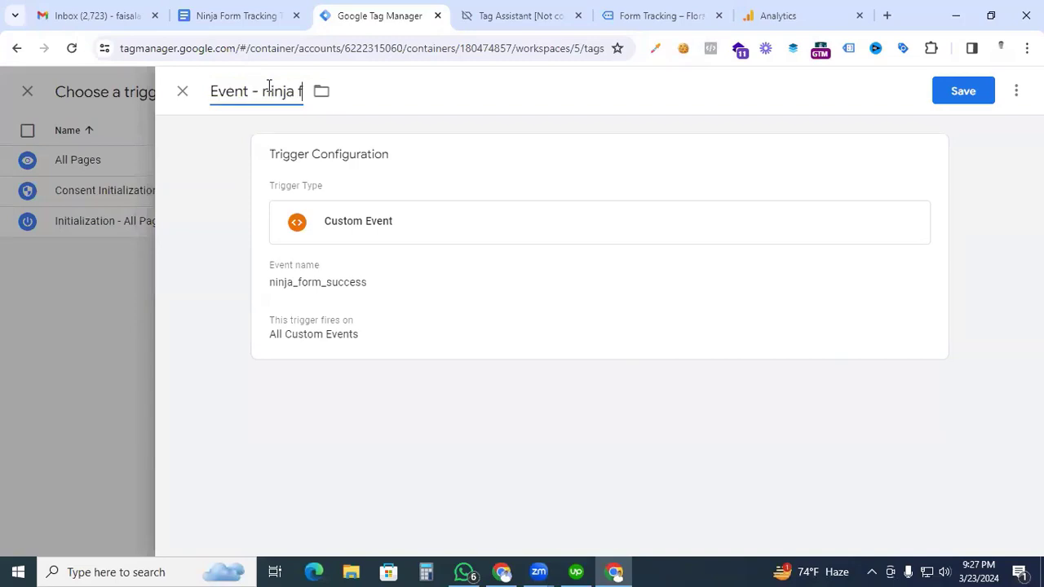
left_click(954, 96)
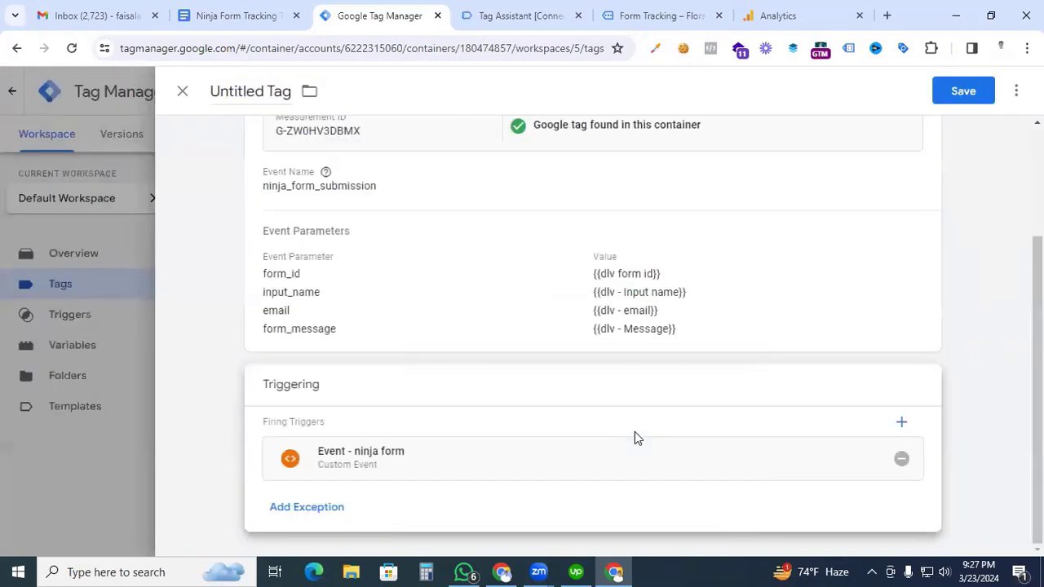
- Name the GA4 event tag "GA4 - Ninja Form Submission" and save it
scroll(585, 385, "up", 2)
scroll(587, 385, "up", 1)
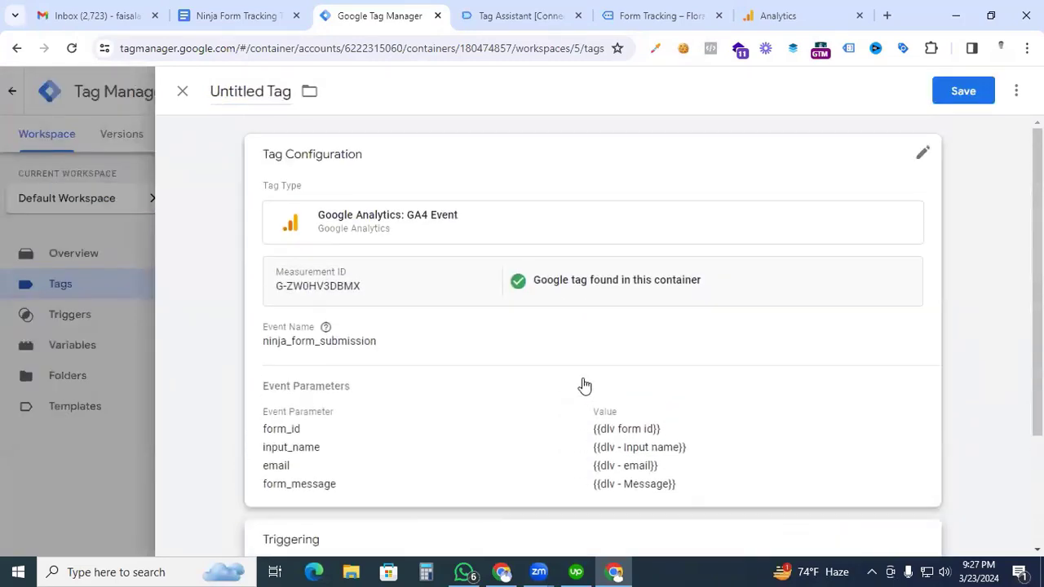
left_click(250, 88)
type("GA")
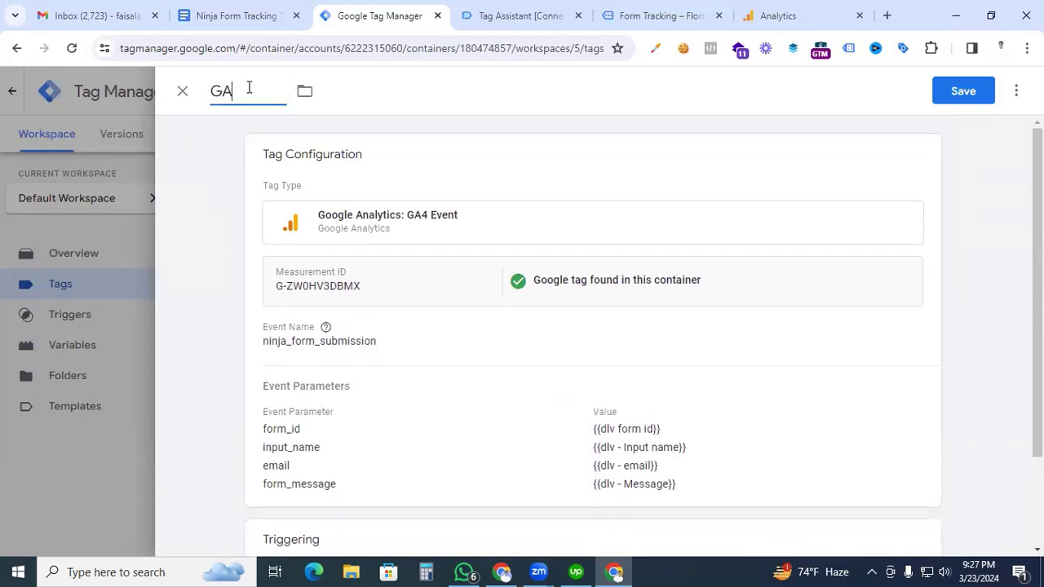
type("4 - Ninja Form Submission")
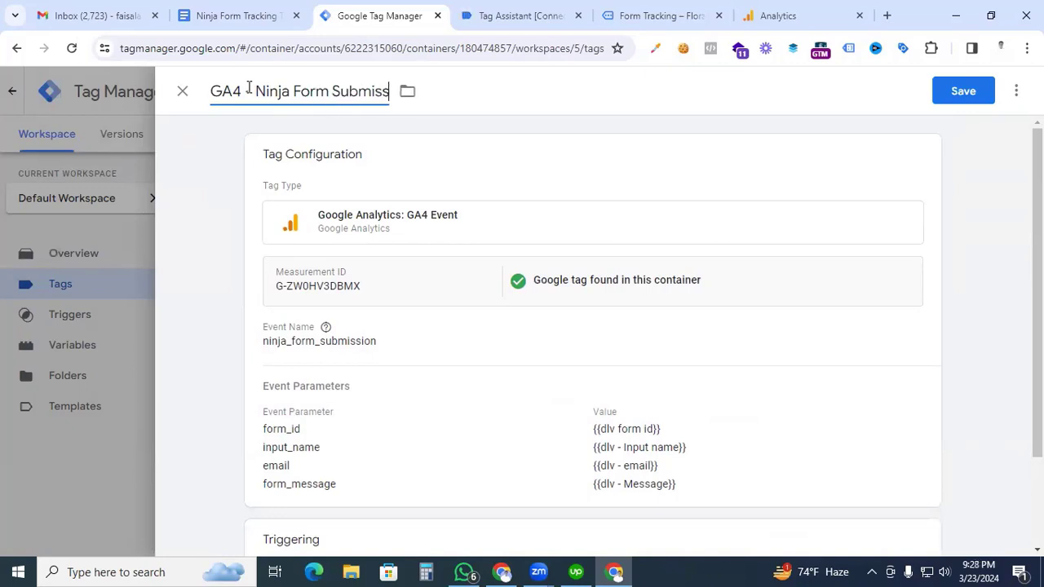
left_click(960, 92)
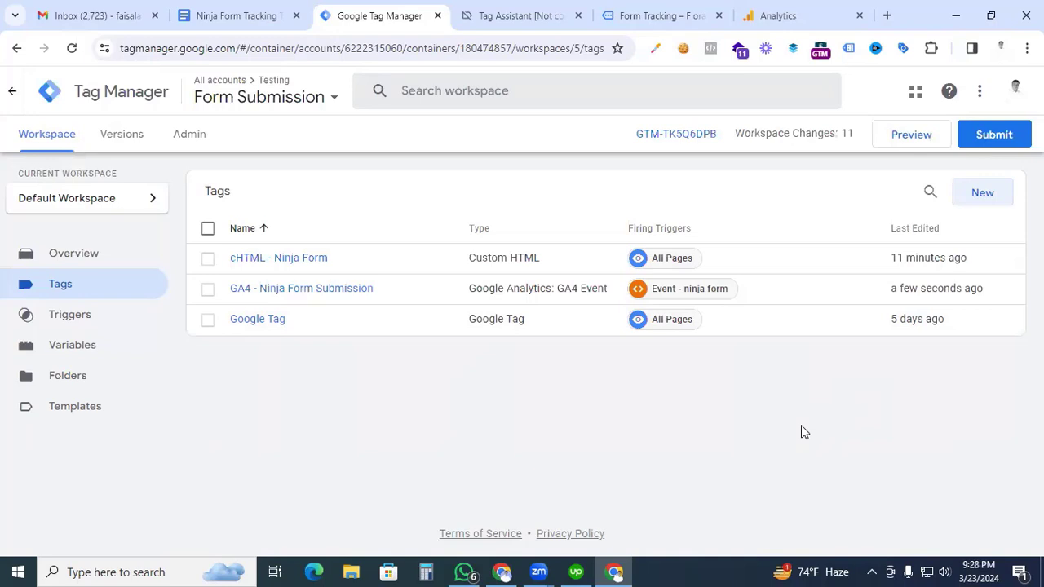
- Start previewing the container and open the Form Tracking page on the connected Greenstore site
left_click(902, 134)
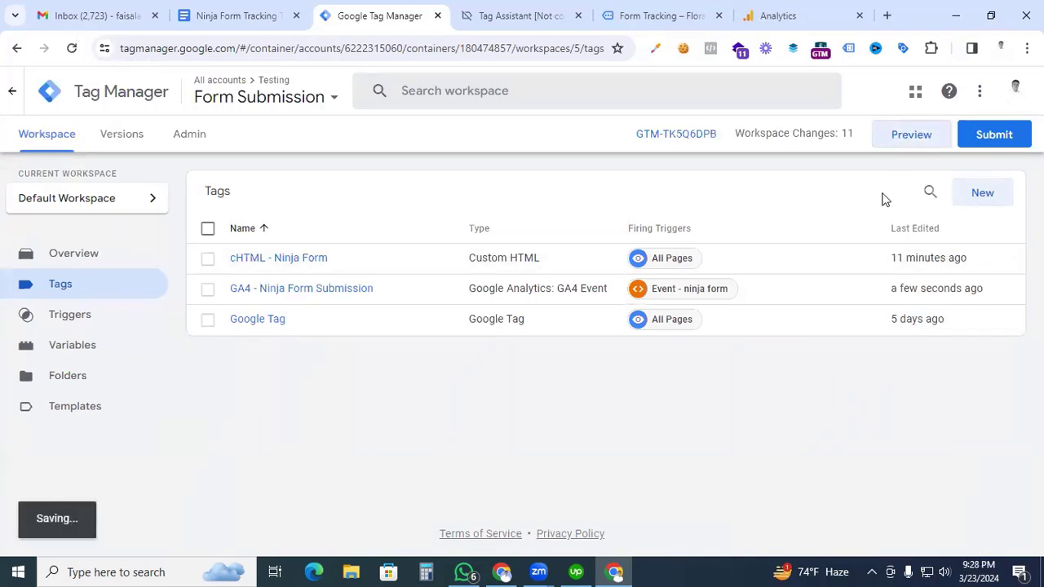
left_click(522, 358)
left_click(662, 14)
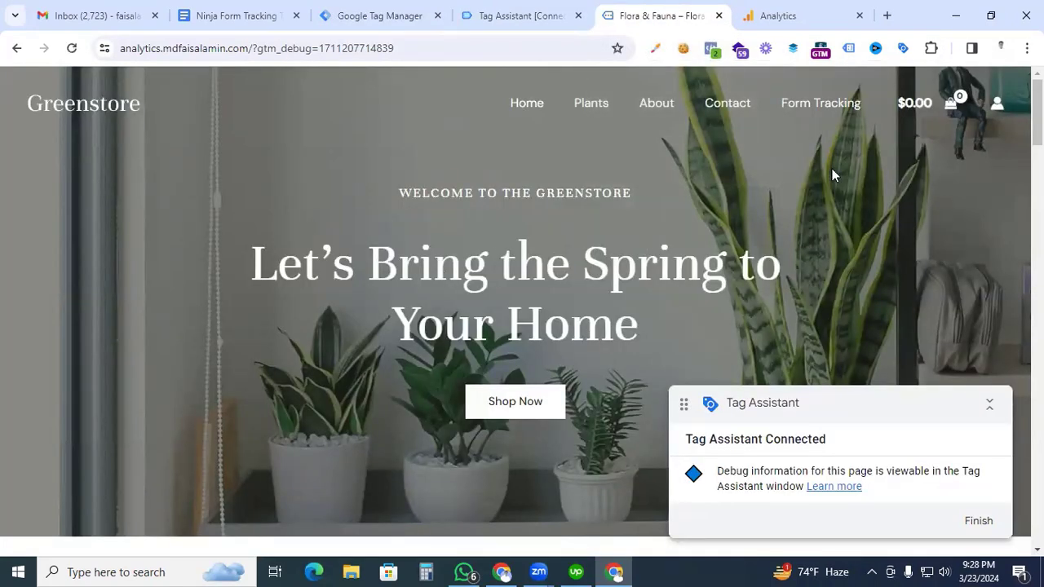
left_click(800, 114)
- Fill in the Ninja contact form's name, email and phone, enter the message "this is the test", and submit it
scroll(378, 287, "down", 1)
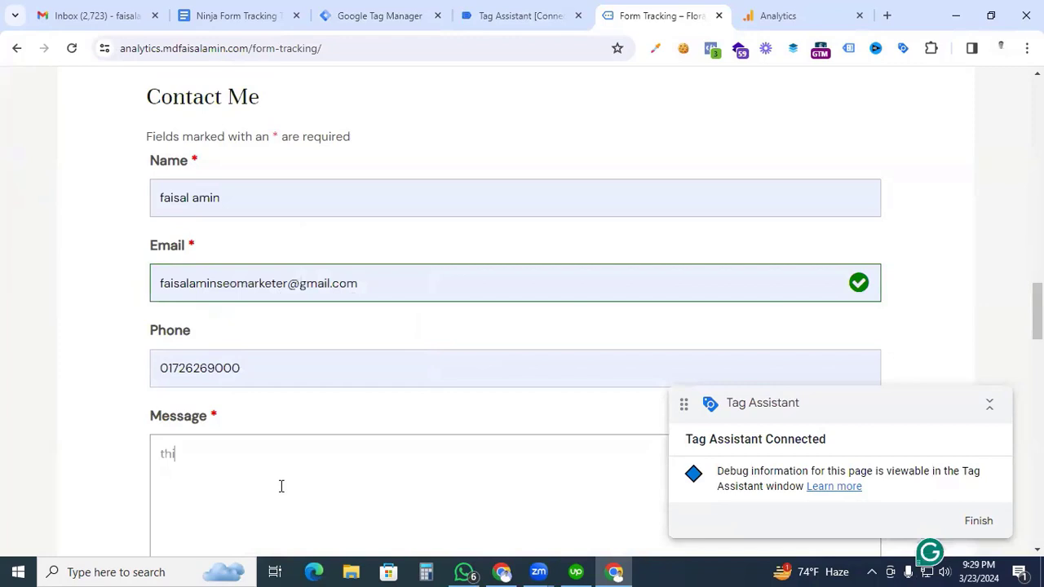
type("s is the test")
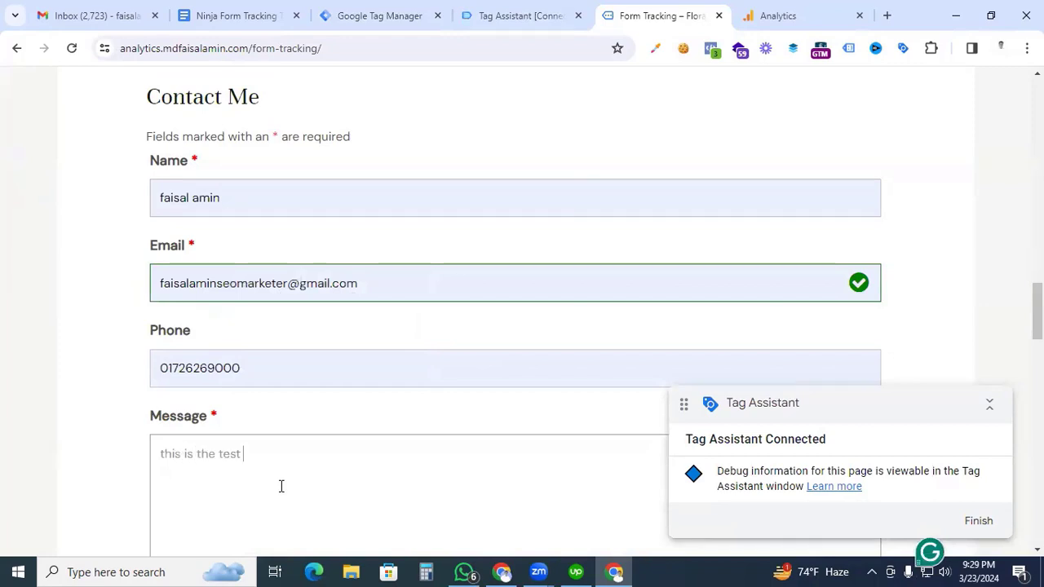
scroll(281, 486, "down", 2)
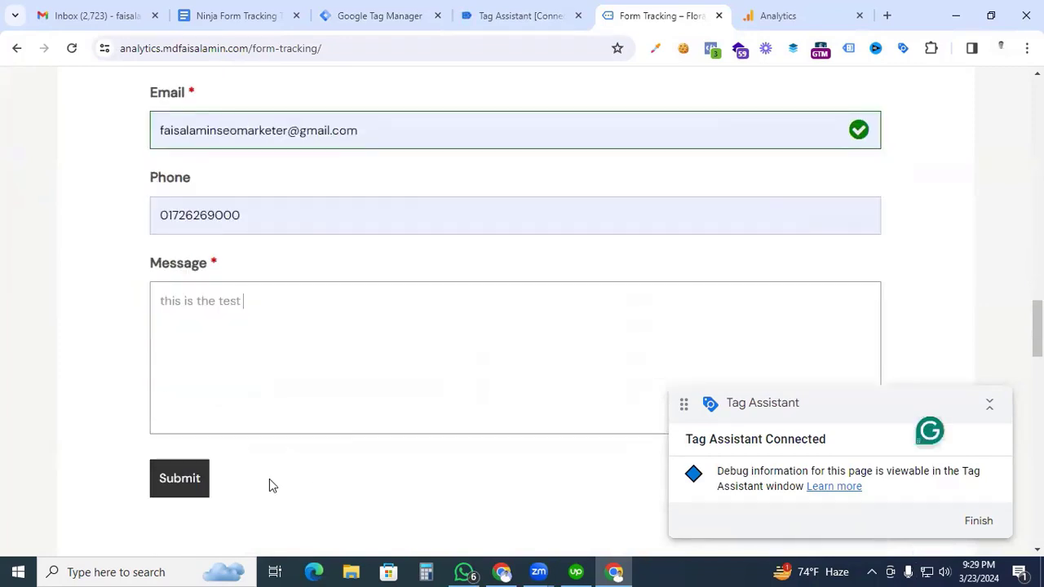
left_click(183, 486)
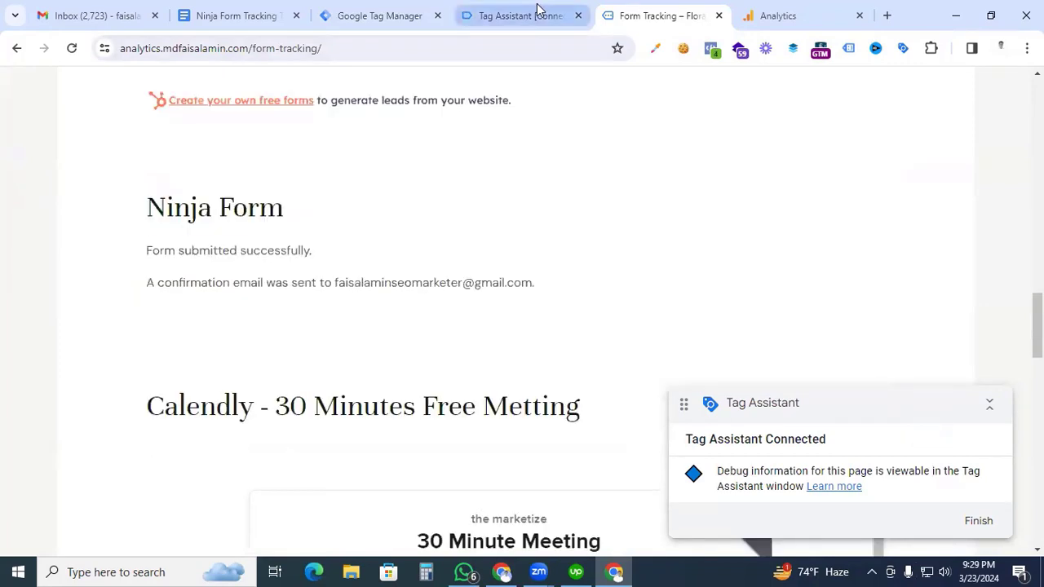
- Check in Tag Assistant whether the GA4 - Ninja Form Submission tag fired, and look at its details
left_click(538, 13)
scroll(539, 335, "down", 2)
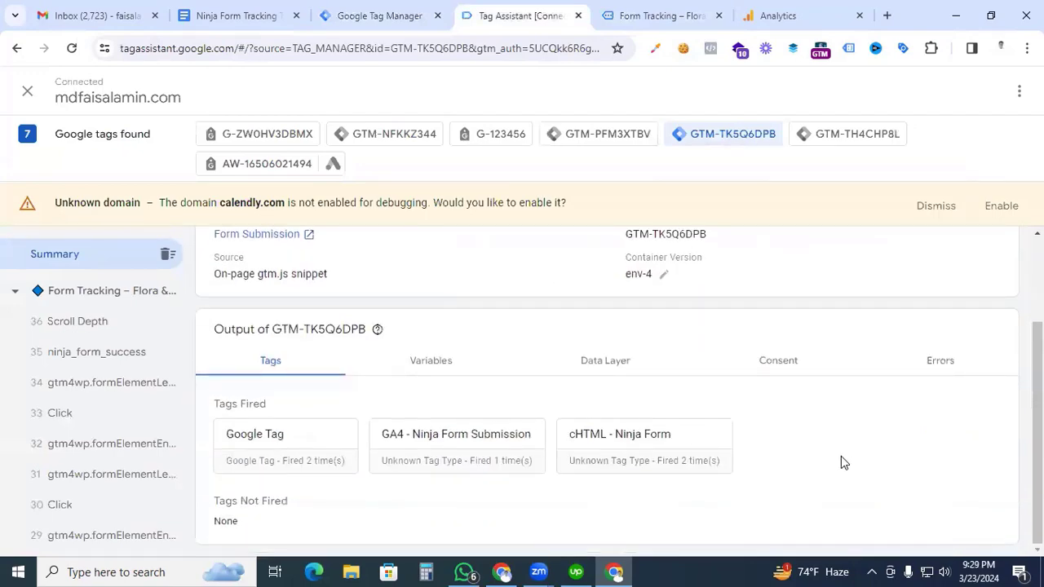
left_click(470, 457)
key("Escape")
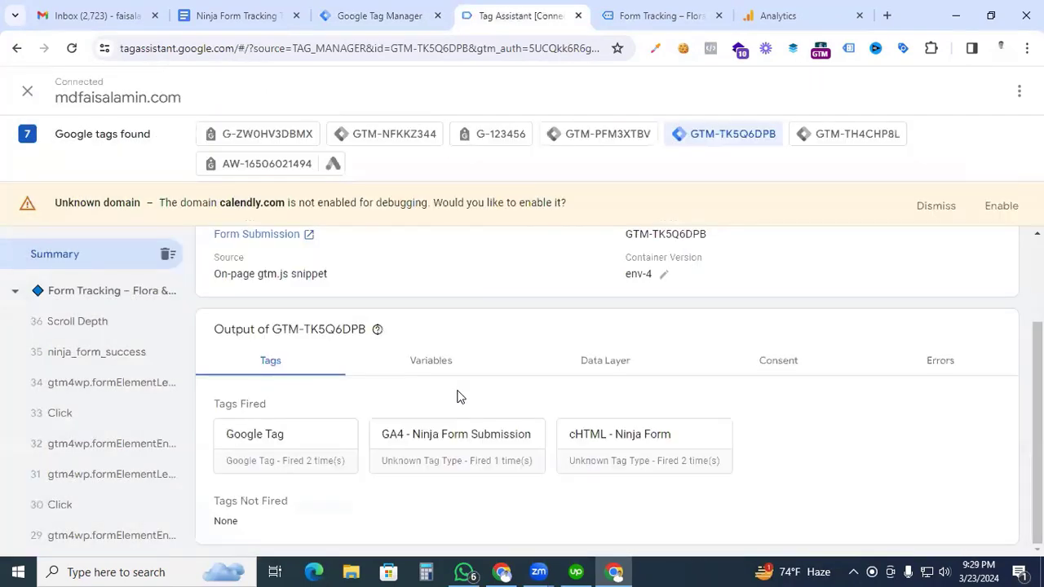
- Examine the variables of the ninja_form_success event in Tag Assistant, especially the email, input name, message and form ID values
left_click(436, 366)
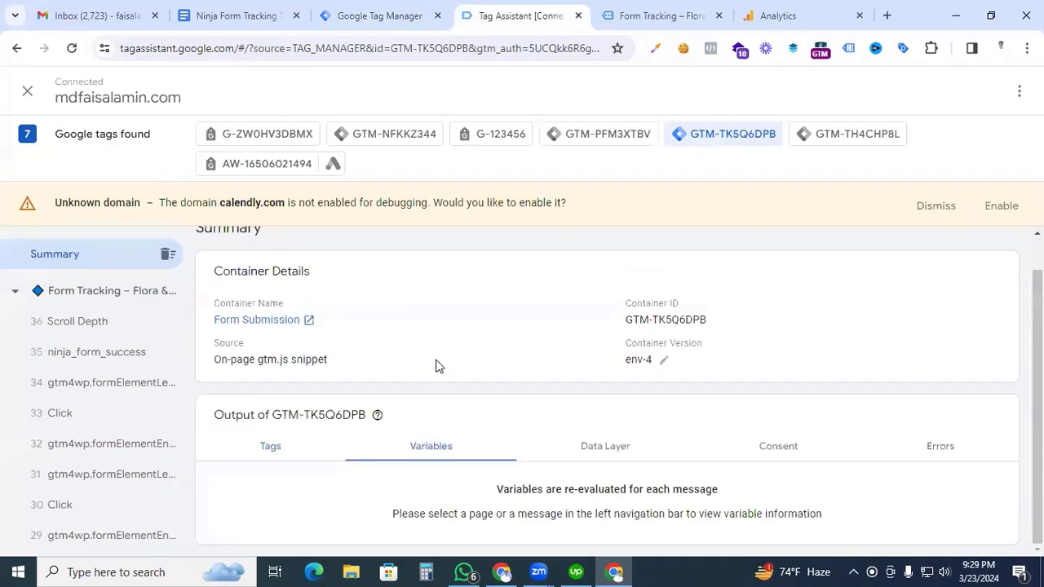
left_click(106, 351)
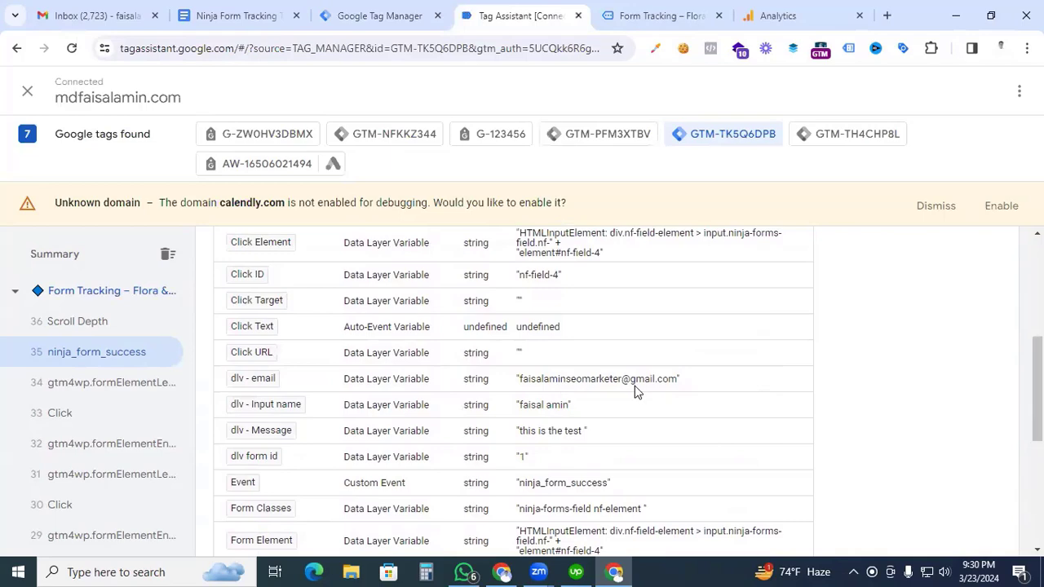
scroll(433, 421, "up", 2)
scroll(434, 423, "down", 1)
scroll(434, 423, "down", 5)
scroll(434, 424, "up", 3)
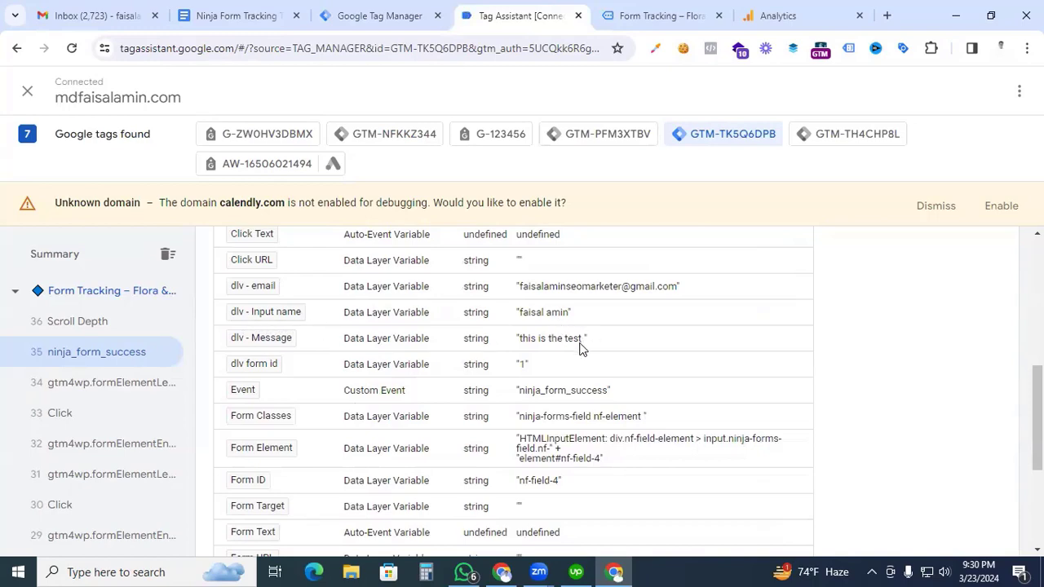
scroll(339, 392, "up", 3)
scroll(339, 393, "down", 3)
- Switch to Google Analytics and open DebugView from the property's admin settings
left_click(777, 15)
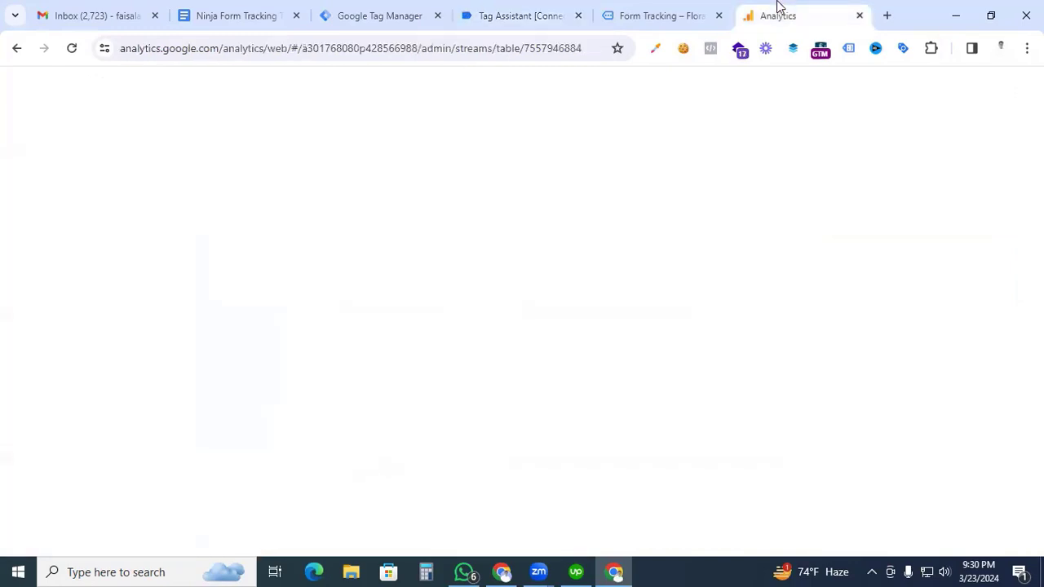
left_click(59, 526)
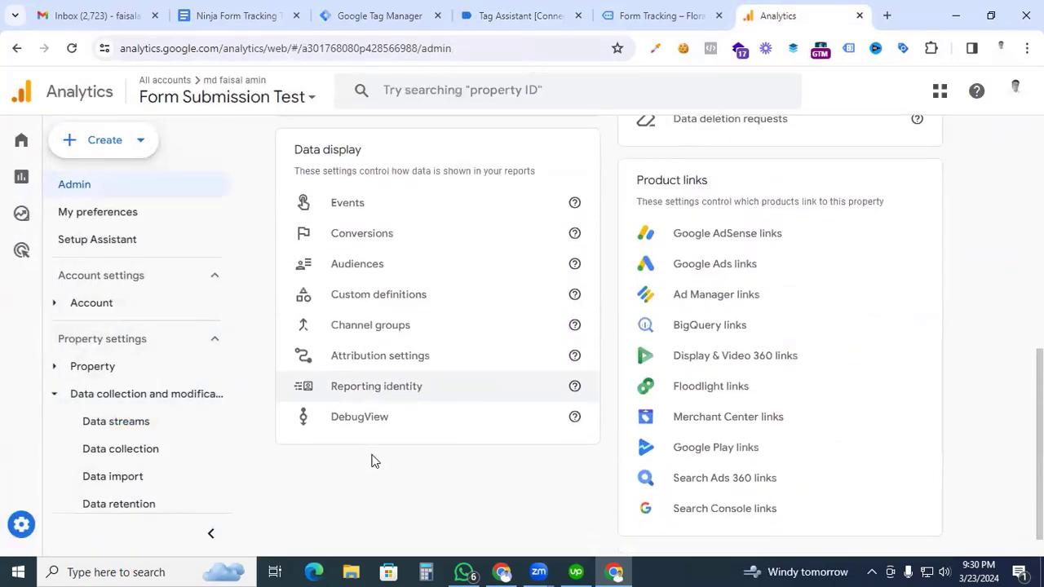
left_click(351, 419)
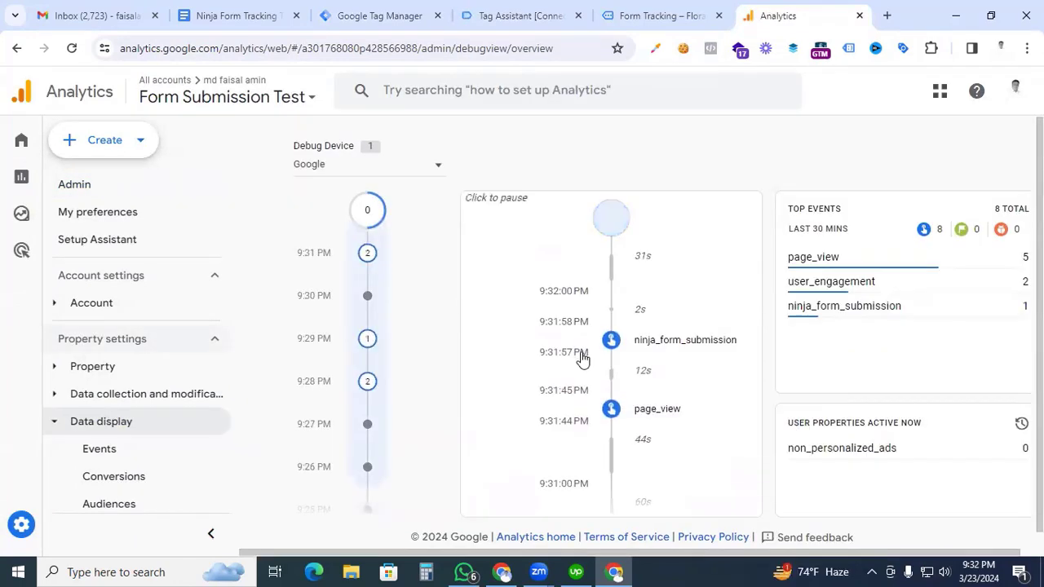
- Inspect the ninja_form_submission event in DebugView, expanding its form_id, form_message, email and input_name parameters to check their values
left_click(669, 351)
scroll(634, 358, "down", 1)
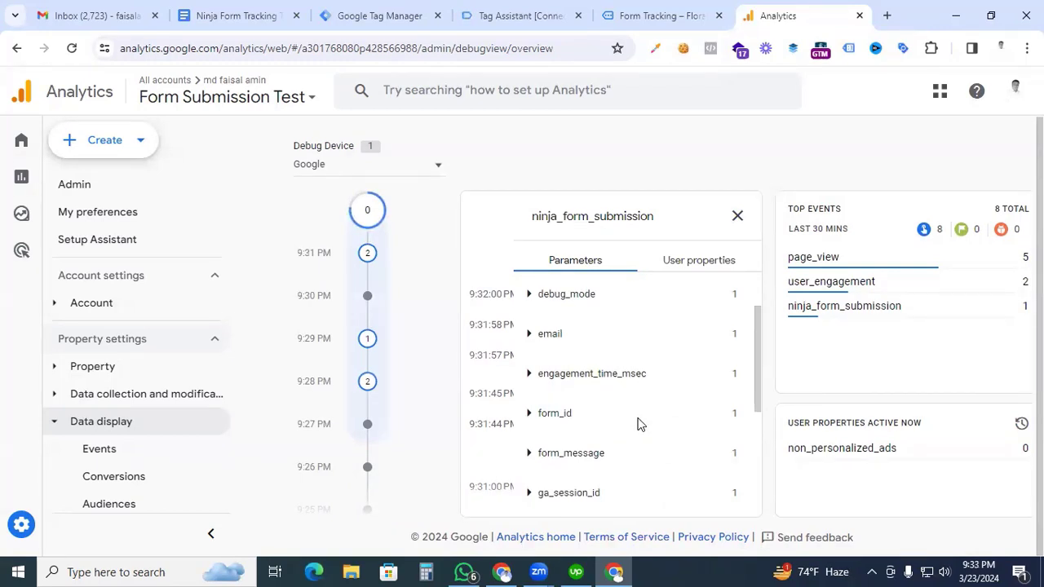
left_click(536, 418)
scroll(531, 418, "down", 1)
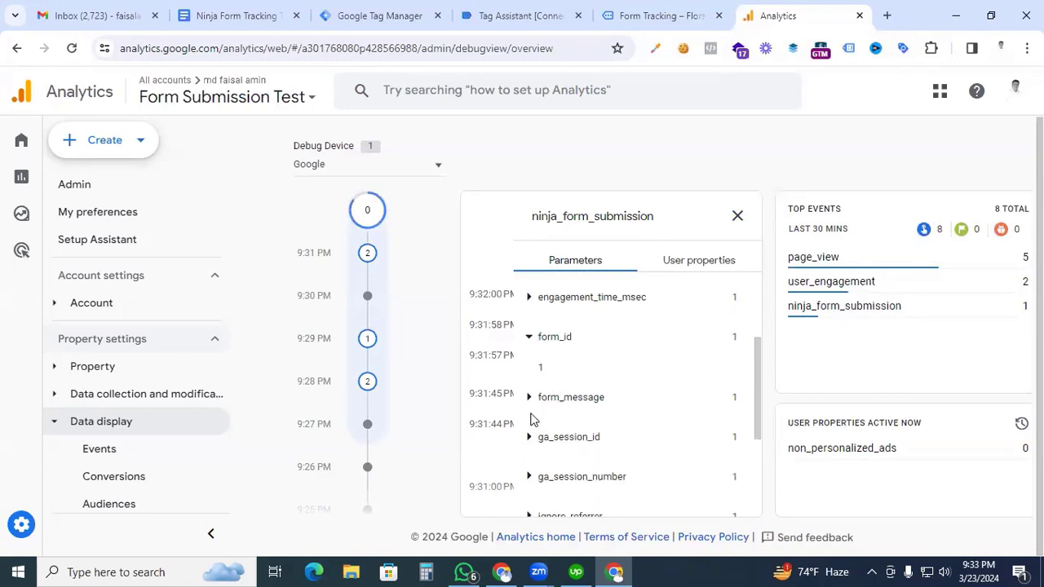
left_click(529, 397)
scroll(568, 411, "up", 1)
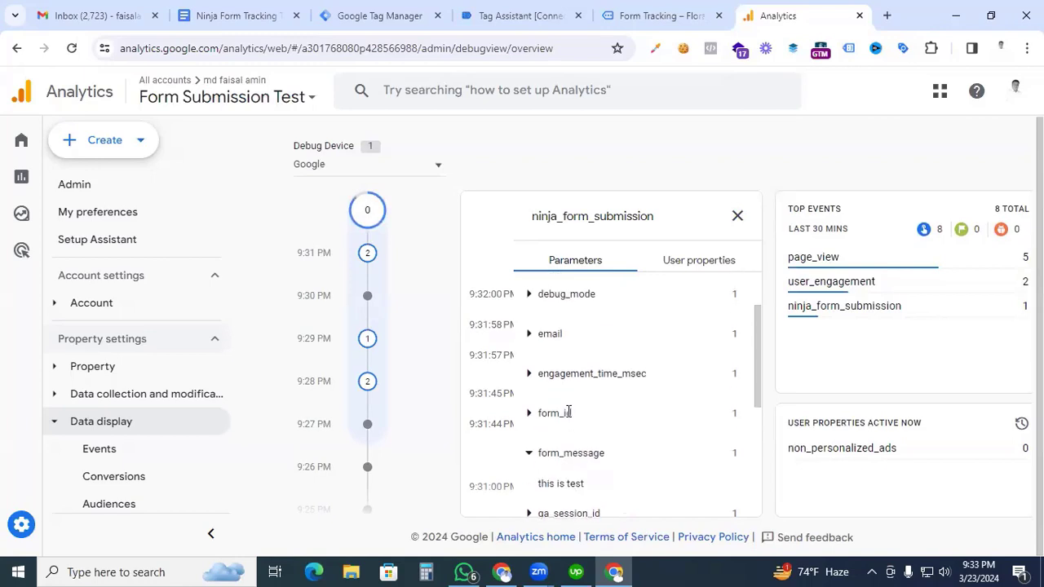
left_click(528, 334)
scroll(555, 392, "down", 3)
left_click(528, 376)
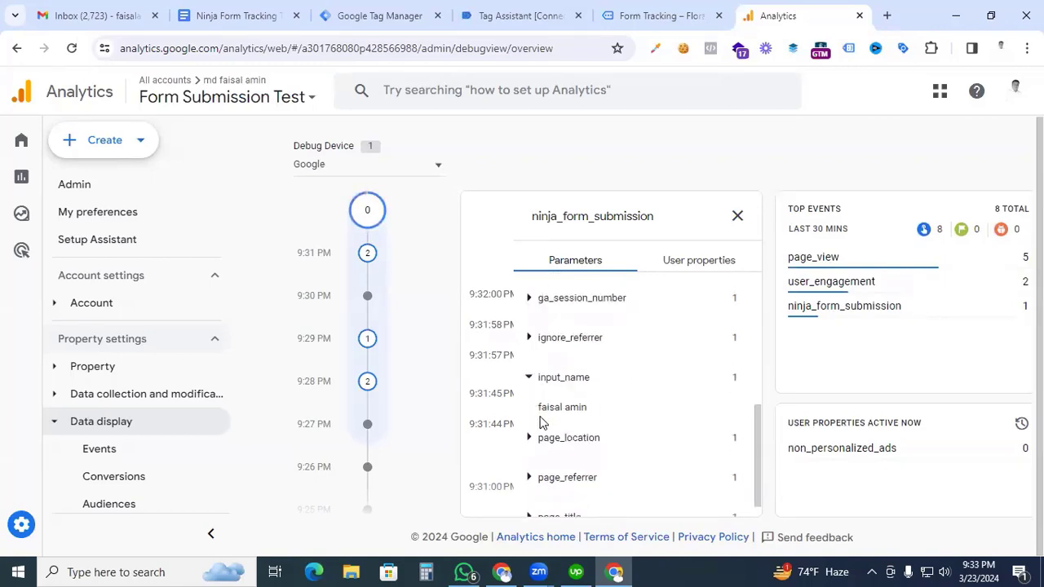
scroll(561, 457, "up", 4)
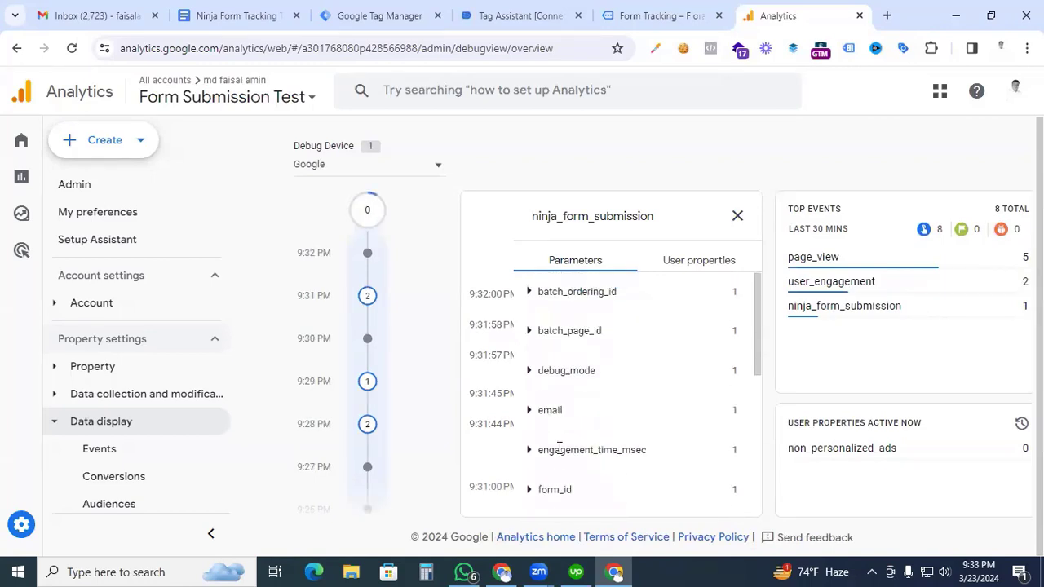